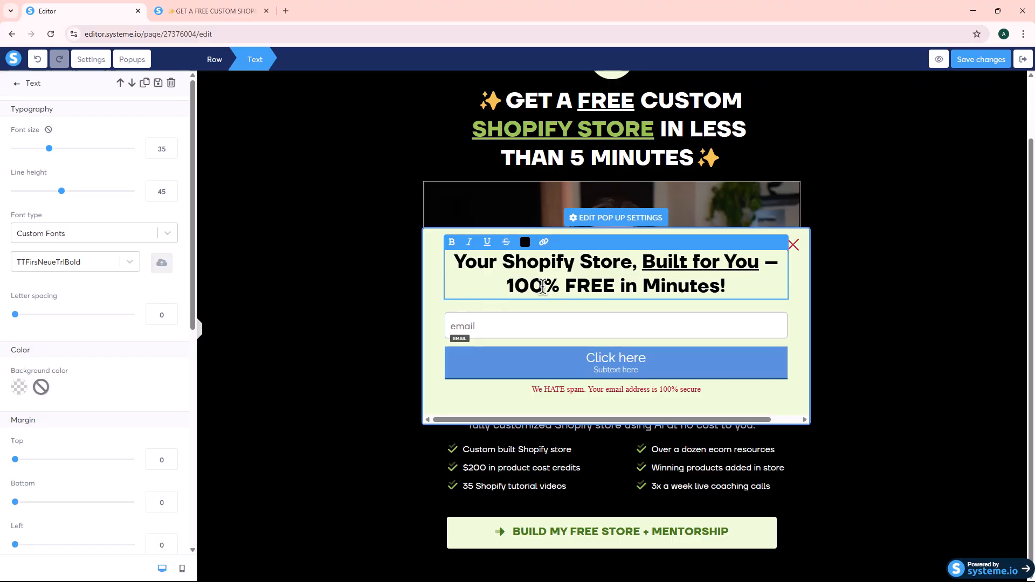
# Break the popup headline before "You" and before "Minutes!" so its three lines match the reference popup
pyautogui.click(211, 11)
pyautogui.click(94, 7)
pyautogui.click(711, 267)
pyautogui.press('Return')
pyautogui.click(211, 11)
pyautogui.click(132, 12)
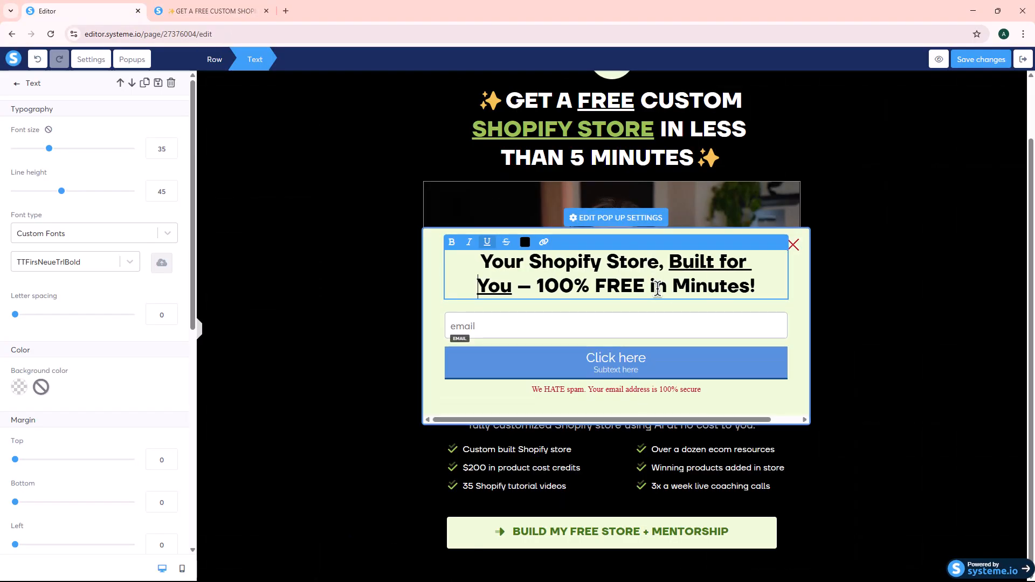
pyautogui.click(669, 286)
pyautogui.press('Return')
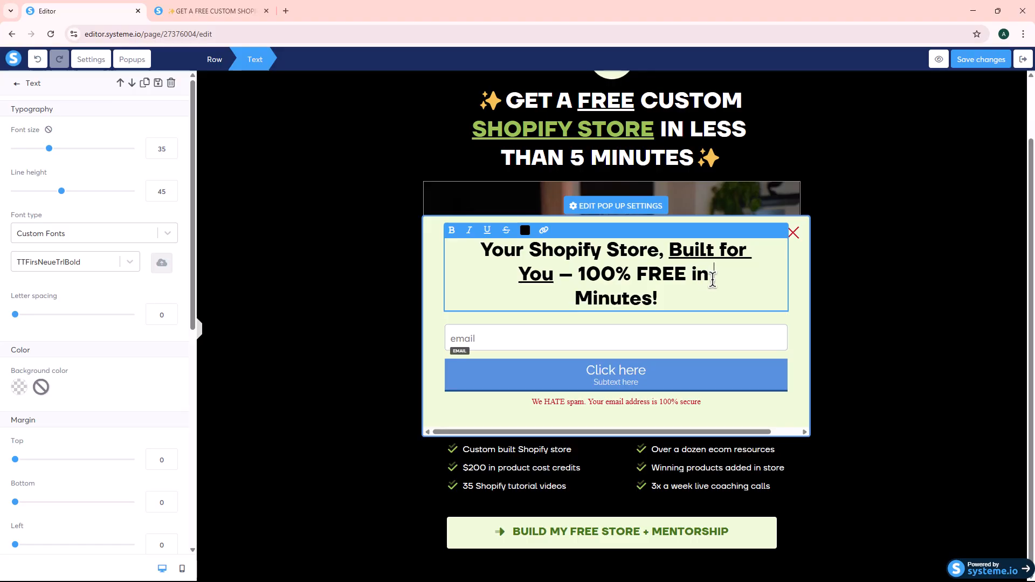
pyautogui.click(175, 8)
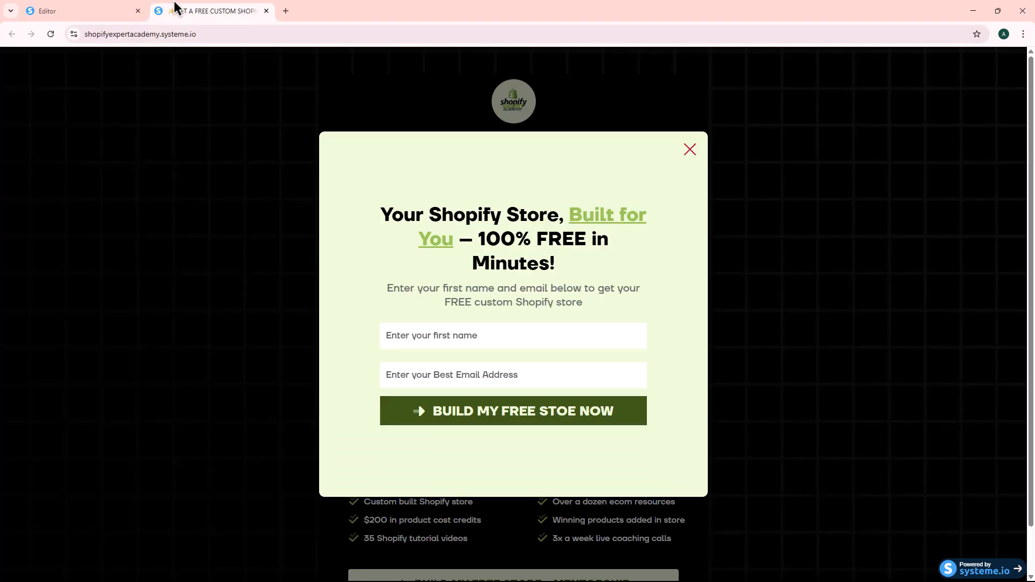
pyautogui.click(145, 11)
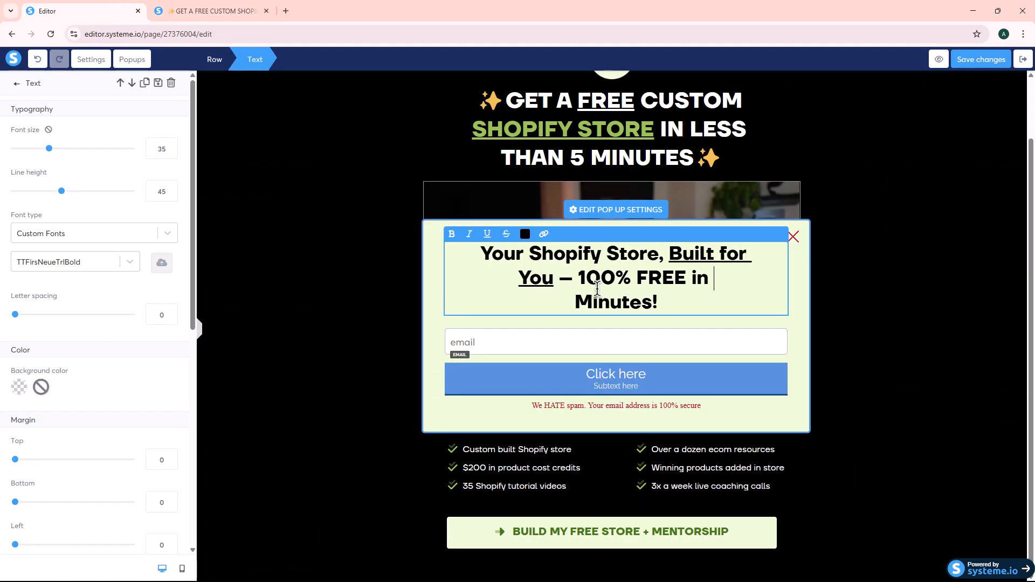
# Color the underlined words "Built for You" in the popup headline with the copied green, hex 95BF47
pyautogui.moveTo(668, 248); pyautogui.dragTo(545, 258)
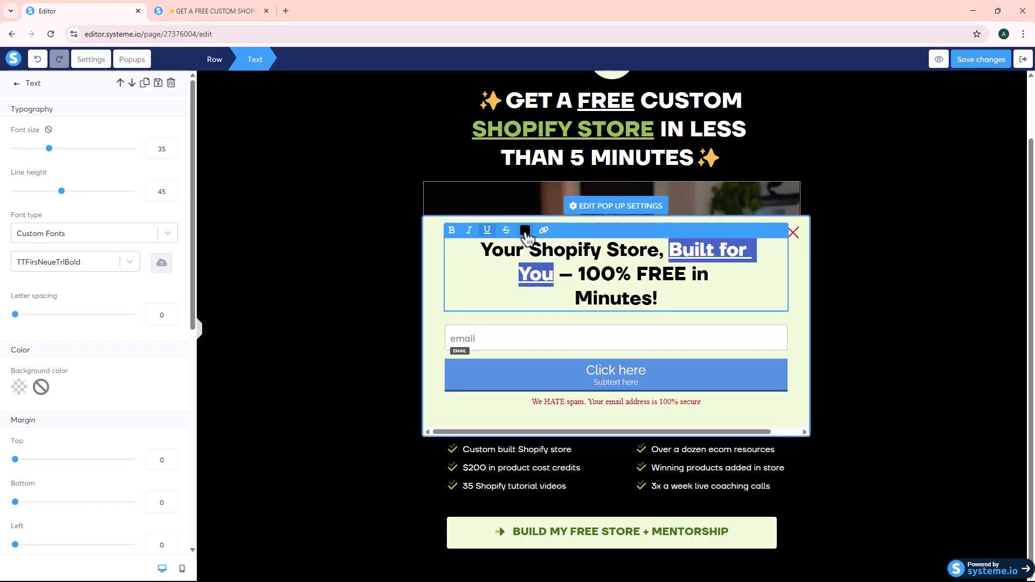
pyautogui.click(525, 231)
pyautogui.doubleClick(551, 242)
pyautogui.hotkey('ctrl', 'v')
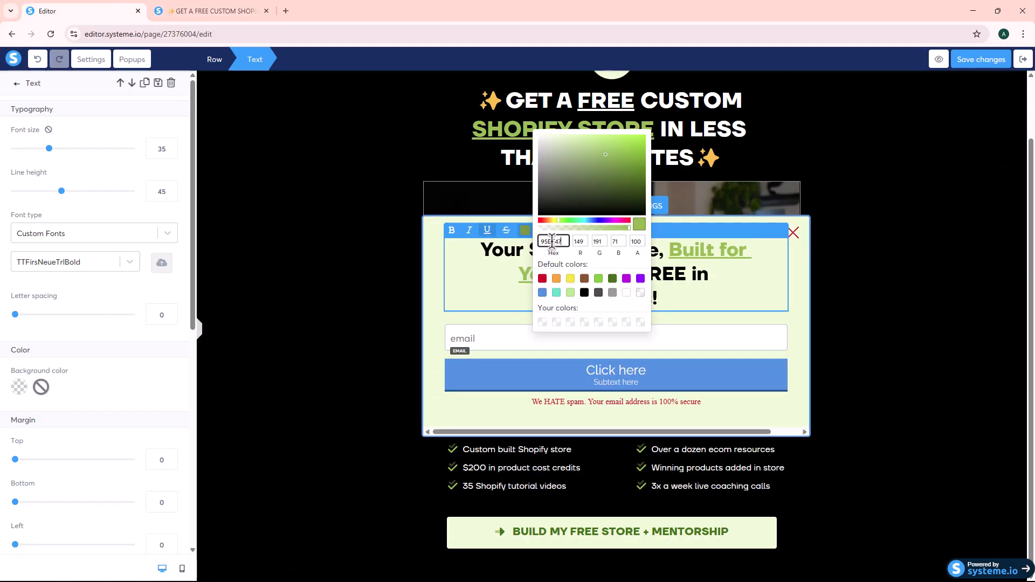
pyautogui.click(450, 285)
# Add a text element below the popup headline containing the reference popup's line "Enter your first name and email below to get your FREE custom Shopify store"
pyautogui.click(205, 10)
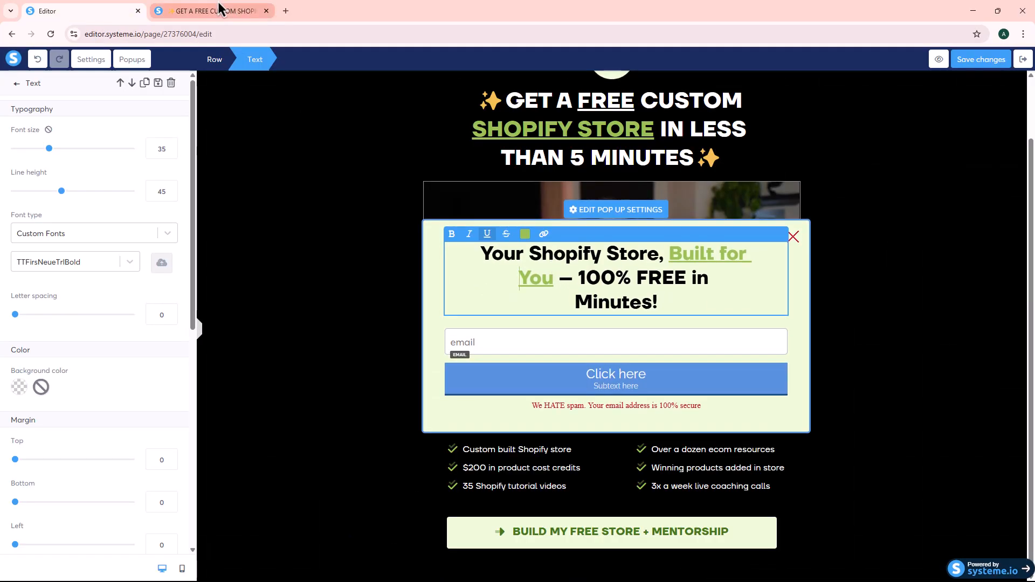
pyautogui.click(217, 10)
pyautogui.moveTo(400, 282); pyautogui.dragTo(612, 325)
pyautogui.hotkey('ctrl', 'c')
pyautogui.click(128, 12)
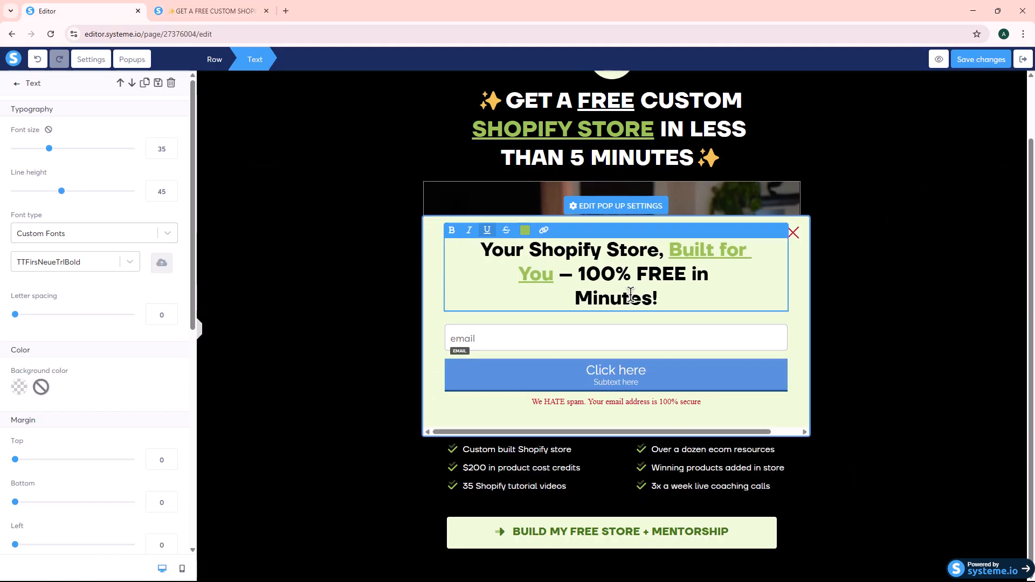
pyautogui.click(19, 82)
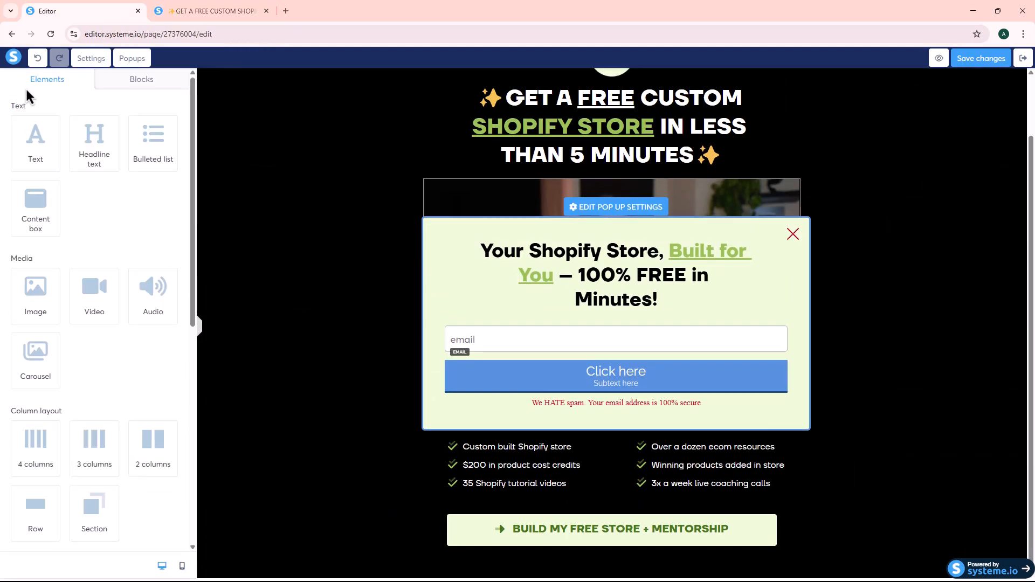
pyautogui.moveTo(37, 138); pyautogui.dragTo(632, 302)
pyautogui.click(628, 308)
pyautogui.hotkey('ctrl', 'a')
pyautogui.hotkey('ctrl', 'v')
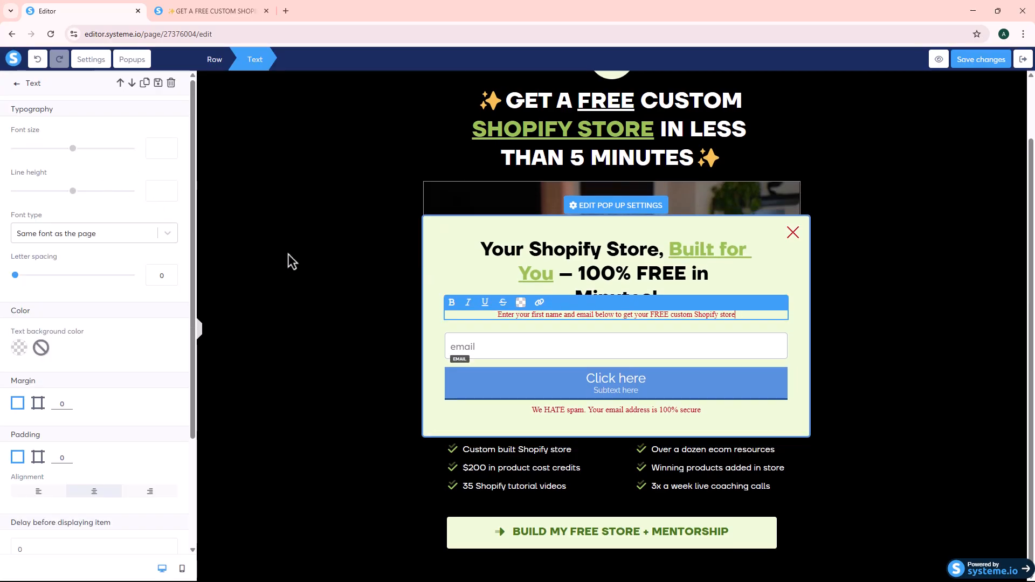
# Color the popup's subtext with the default gray 9B9B9B
pyautogui.tripleClick(553, 316)
pyautogui.click(521, 302)
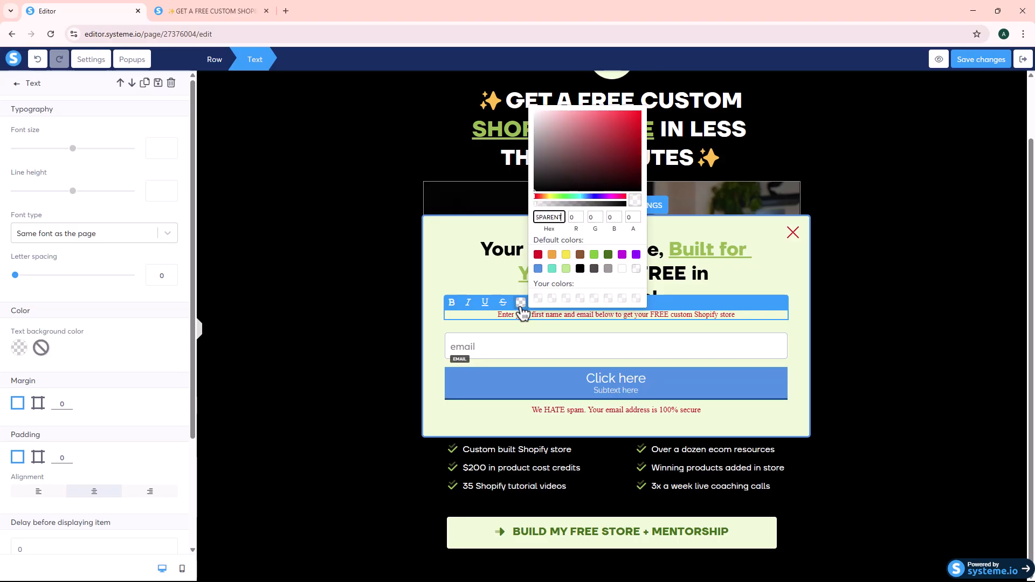
pyautogui.click(609, 269)
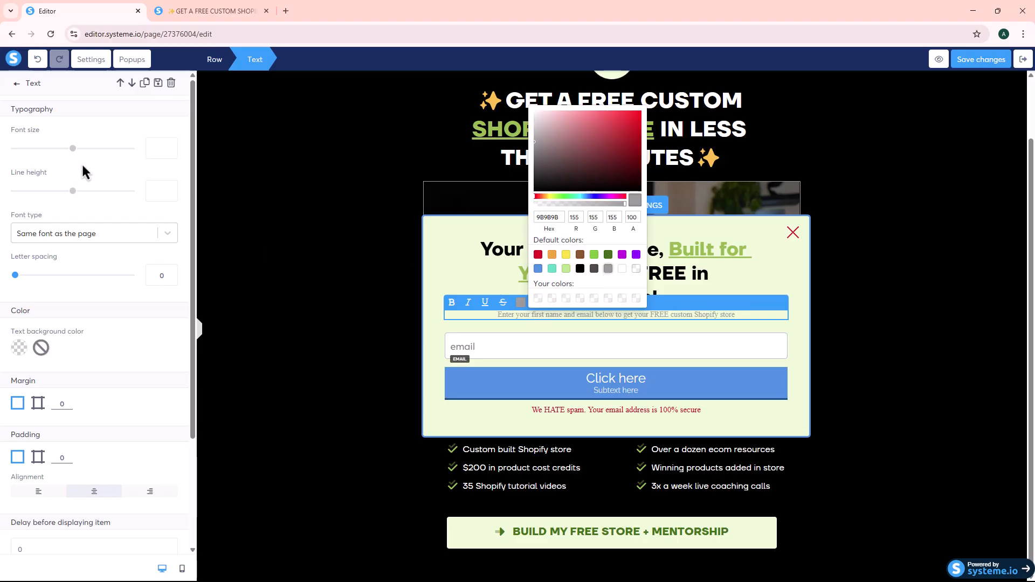
# Set the popup subtext's font size to 20 and its font to the custom font TTFirsNeueTrlMedium
pyautogui.click(155, 148)
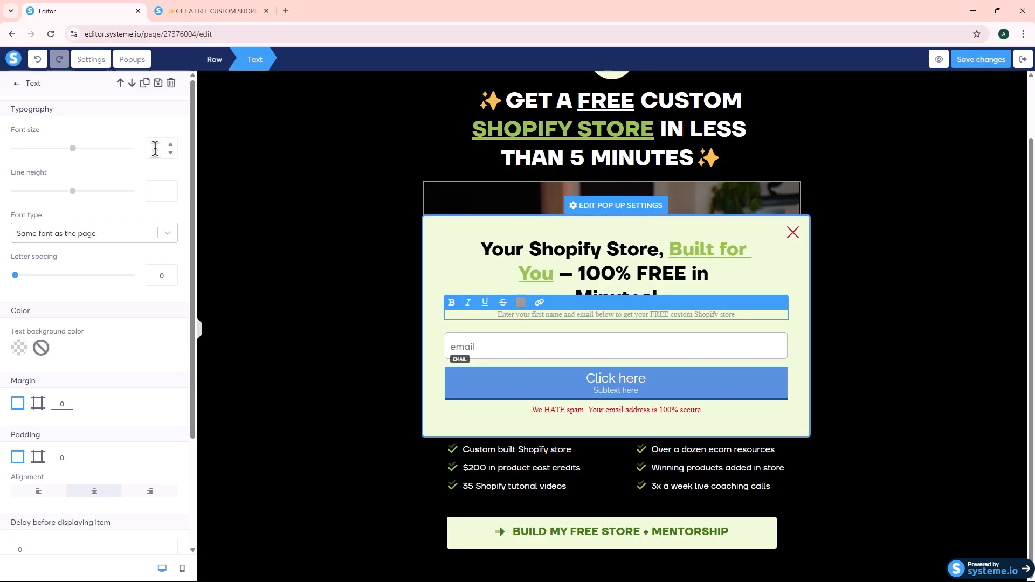
pyautogui.write('20')
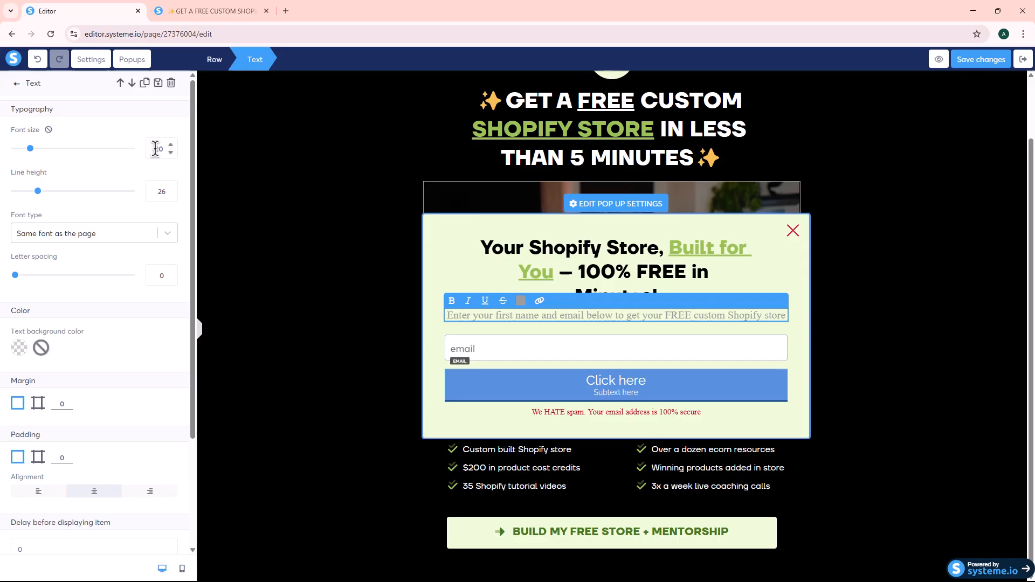
pyautogui.click(81, 233)
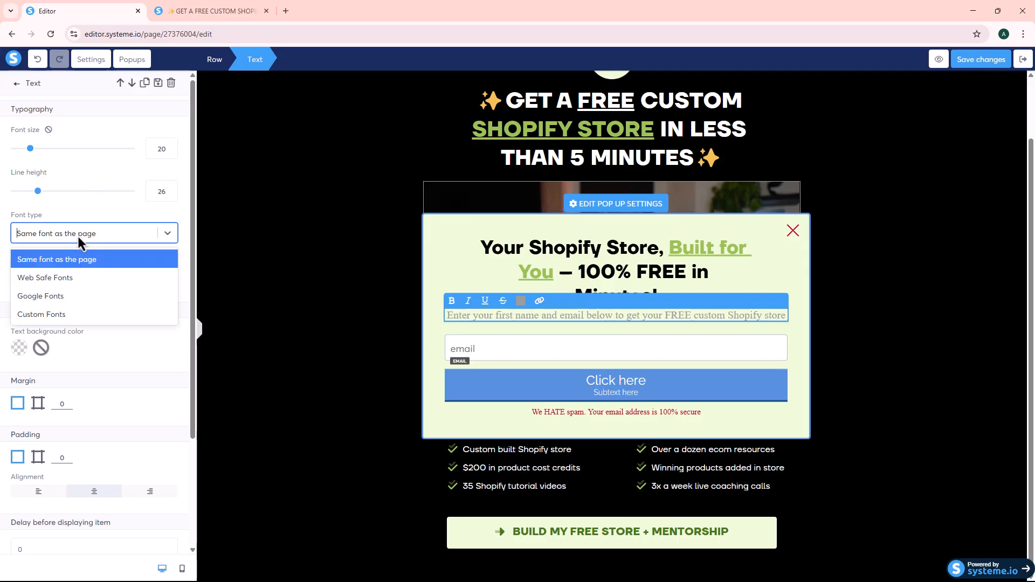
pyautogui.click(43, 312)
pyautogui.click(60, 262)
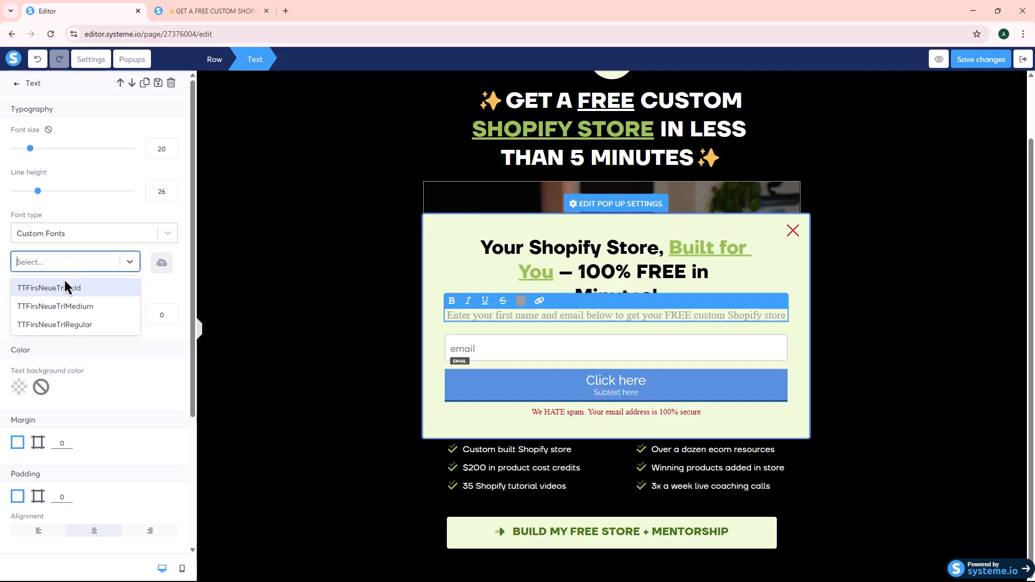
# Break the popup subtext before "FREE custom Shopify store" to match the reference popup's two lines
pyautogui.click(169, 7)
pyautogui.click(113, 8)
pyautogui.click(699, 310)
pyautogui.click(712, 308)
pyautogui.press('Return')
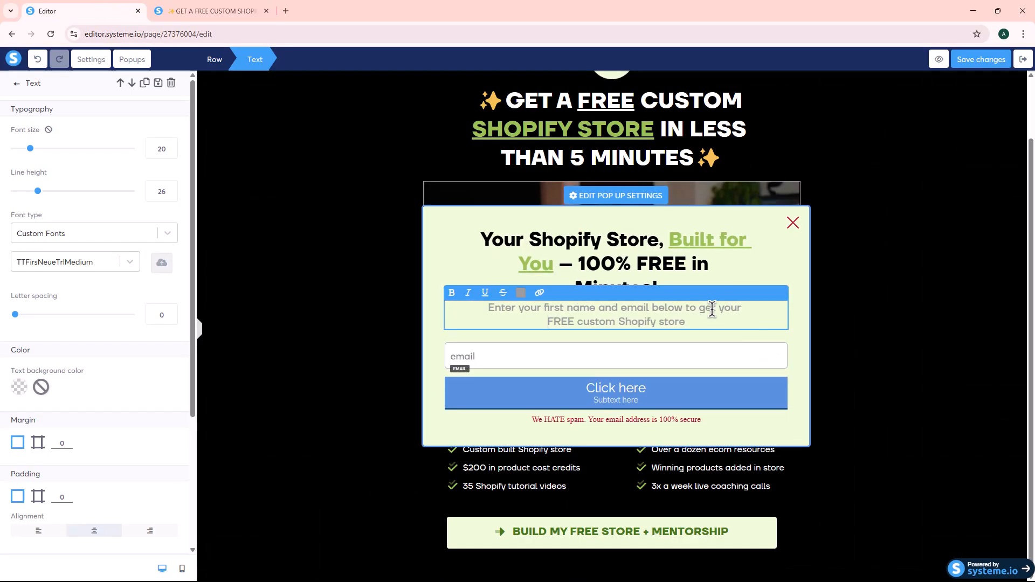
# Darken both lines of the popup subtext to a custom dark gray
pyautogui.tripleClick(656, 313)
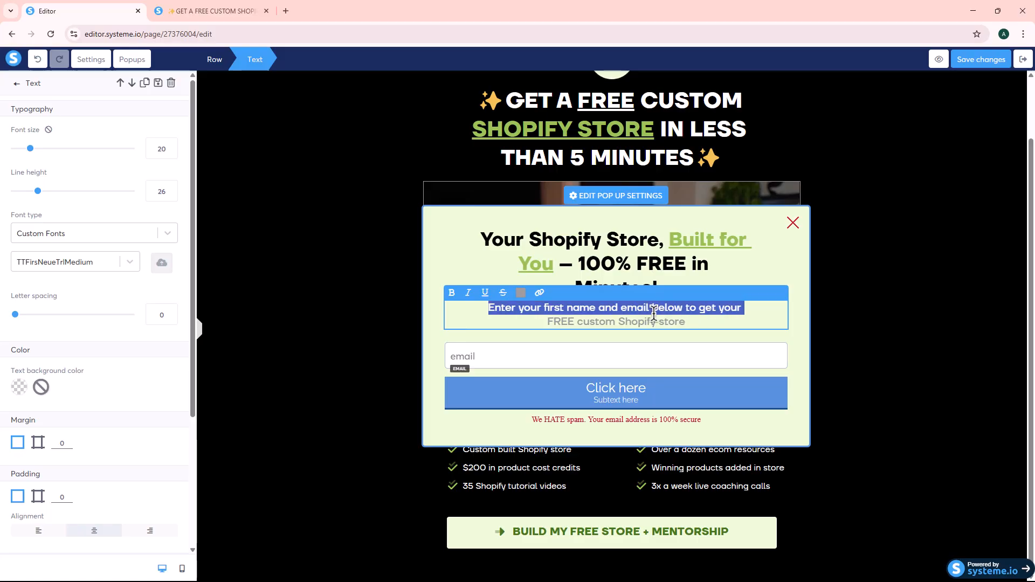
pyautogui.tripleClick(586, 322)
pyautogui.click(521, 292)
pyautogui.moveTo(550, 174)
pyautogui.mouseDown()
pyautogui.moveTo(512, 168)
pyautogui.moveTo(523, 151)
pyautogui.mouseUp()
pyautogui.click(481, 270)
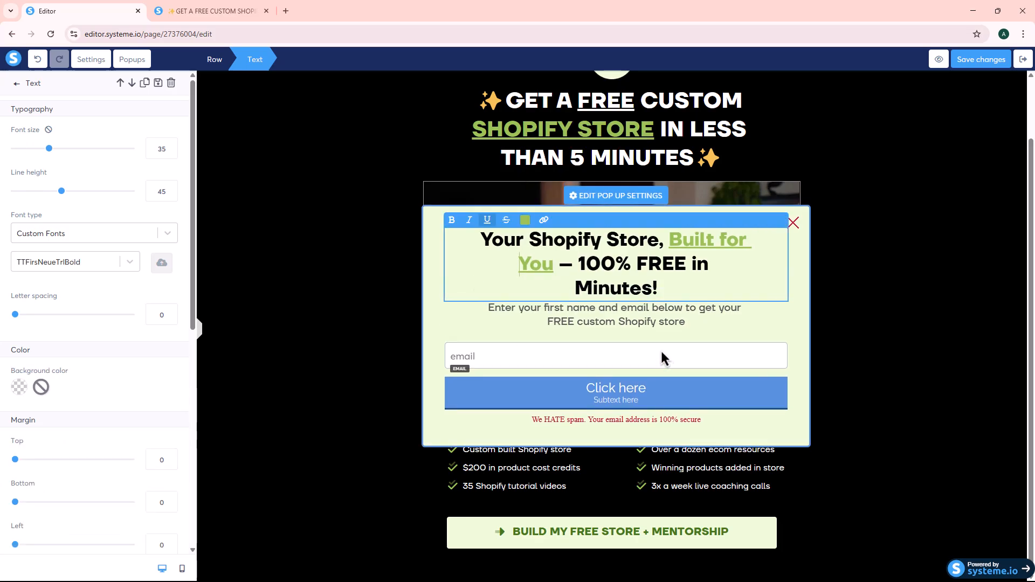
# Increase the popup headline's bottom margin slightly to separate it from the subtext
pyautogui.click(637, 269)
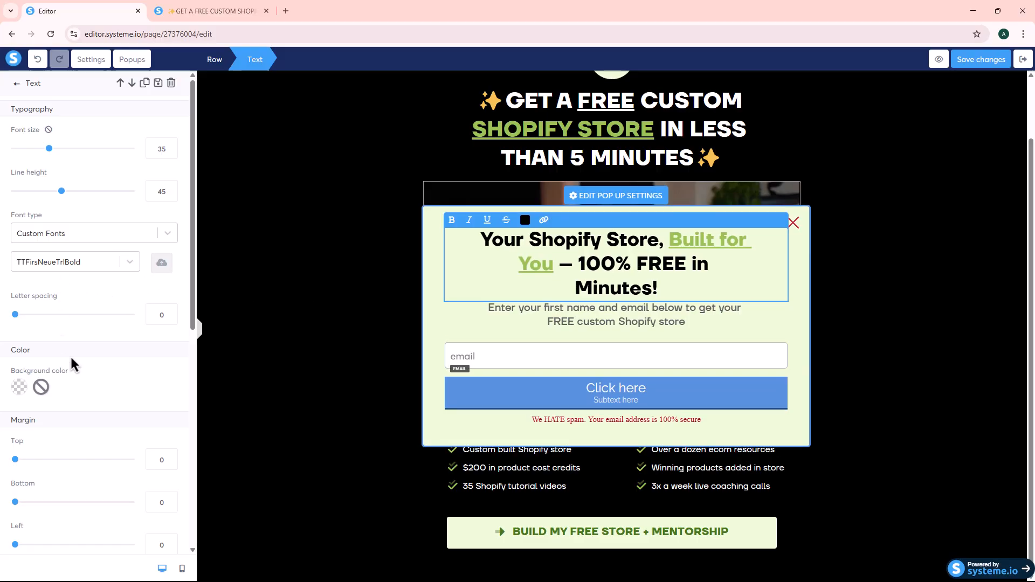
pyautogui.scroll(-3, 62, 343)
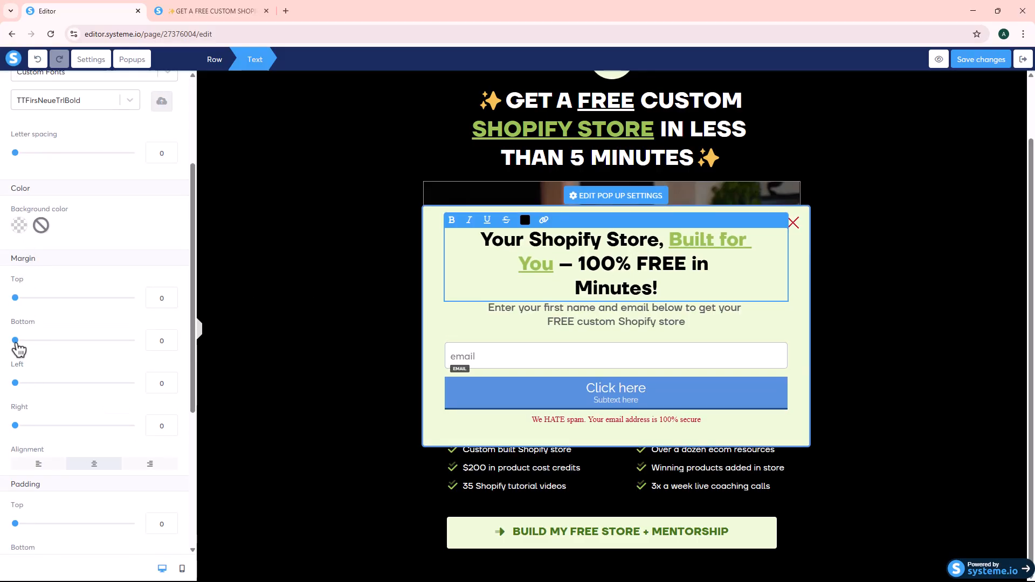
pyautogui.moveTo(153, 340); pyautogui.dragTo(152, 334)
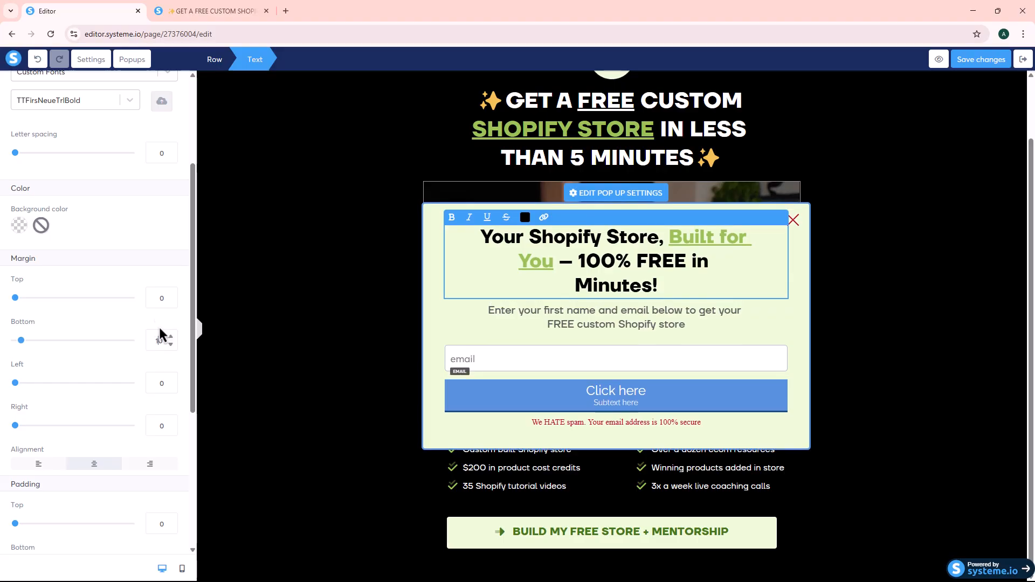
pyautogui.click(358, 337)
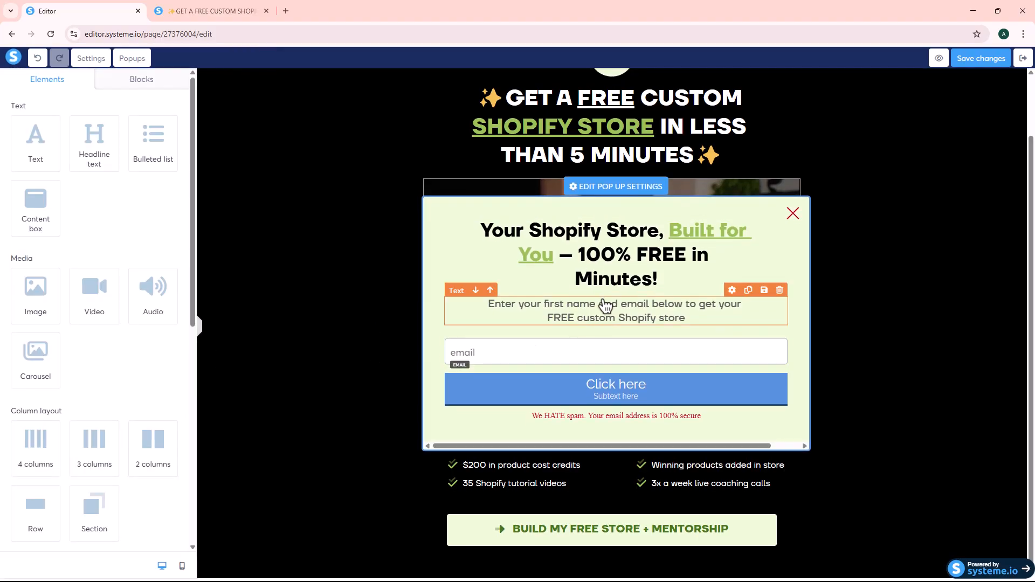
# Check the reference popup's form fields and set the email input's placeholder to "Enter your best Email Address"
pyautogui.hotkey('ctrl', 'Tab')
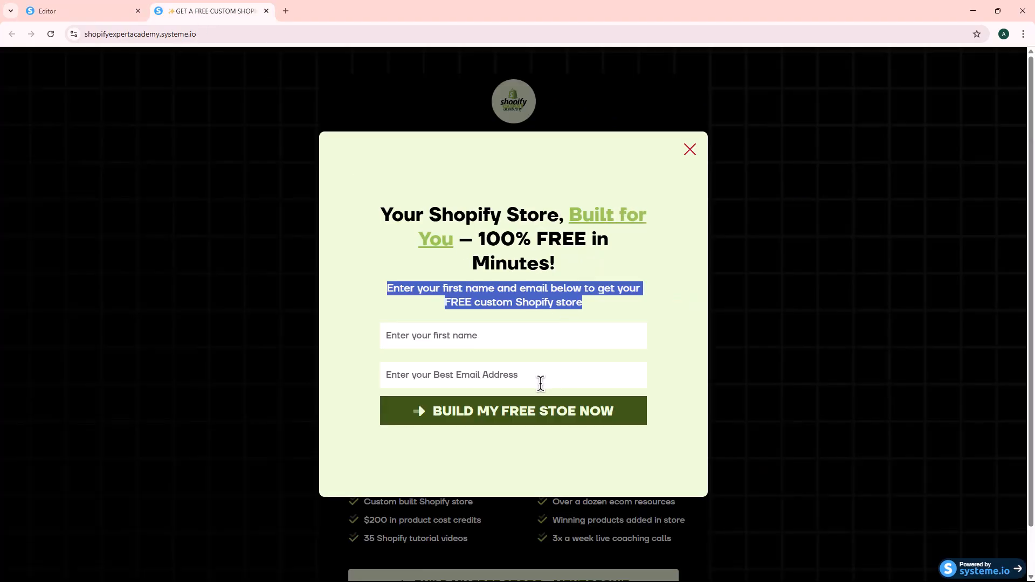
pyautogui.click(452, 336)
pyautogui.click(363, 335)
pyautogui.hotkey('ctrl', 'Tab')
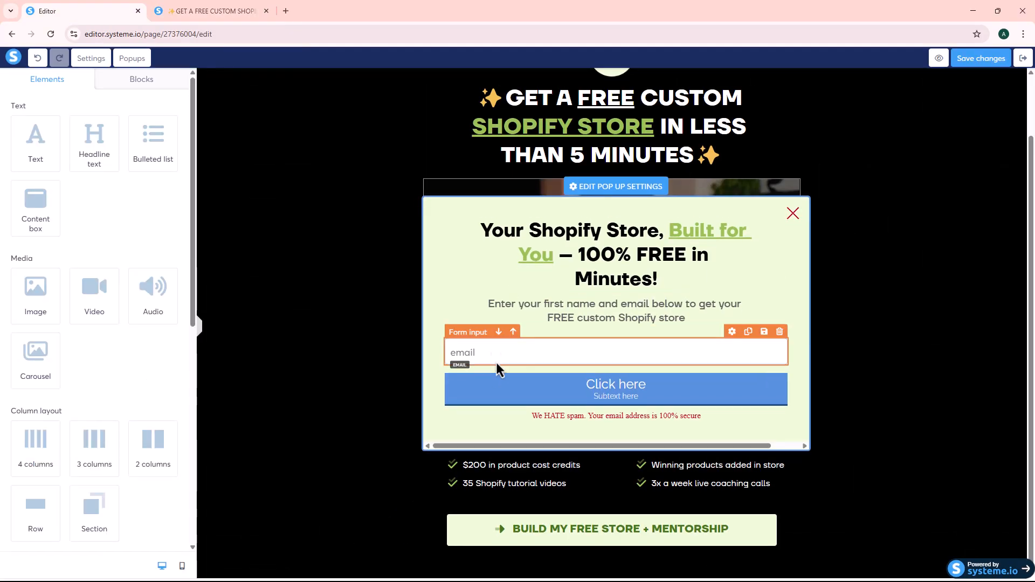
pyautogui.scroll(-4, 86, 220)
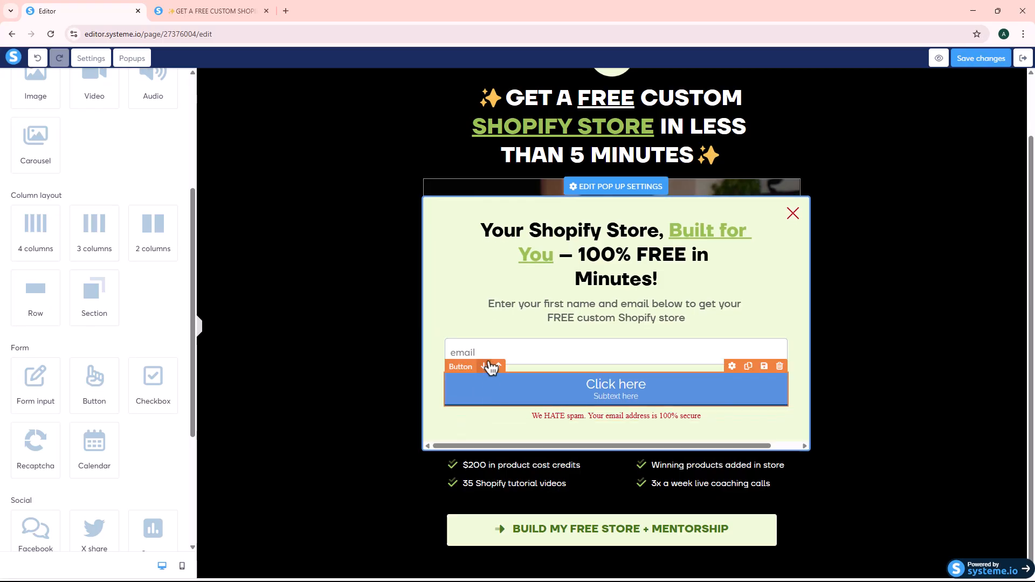
pyautogui.click(487, 354)
pyautogui.doubleClick(20, 169)
pyautogui.write('Enter your best Email Address')
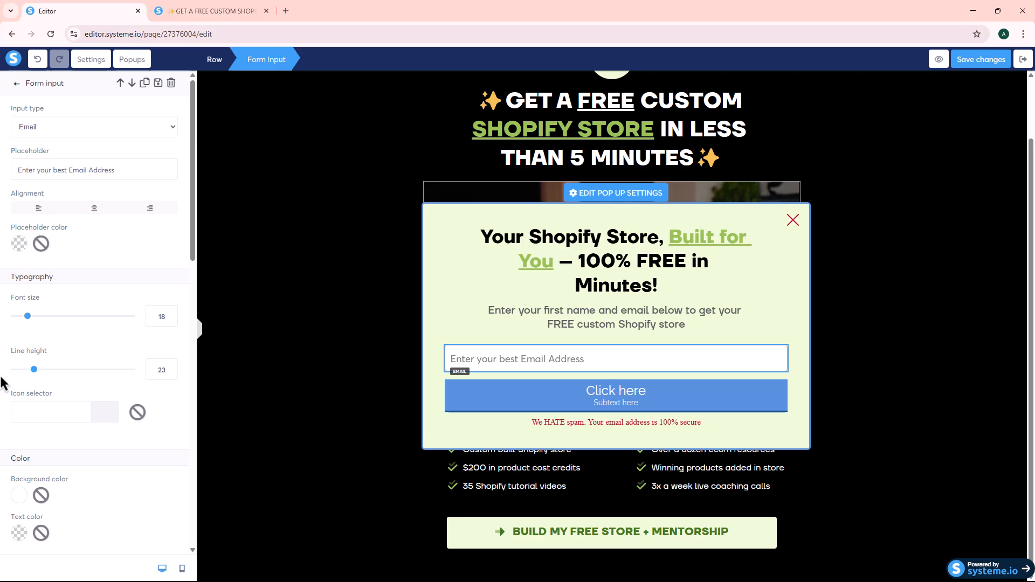
# Set the page's default typography to the custom font TTFirsNeueTrlMedium in the page settings
pyautogui.scroll(-8, 2, 329)
pyautogui.scroll(8, 3, 337)
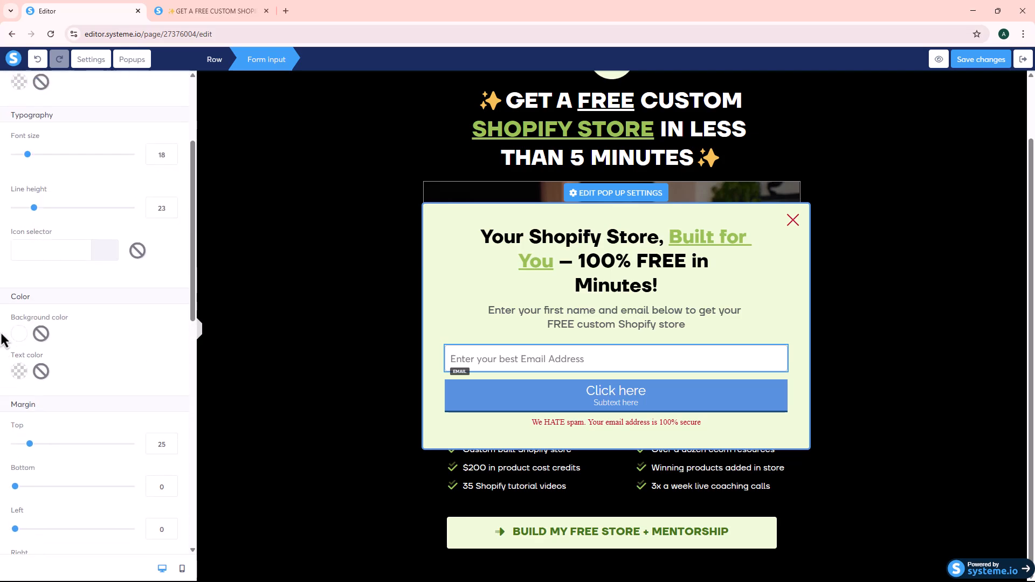
pyautogui.scroll(-10, 3, 340)
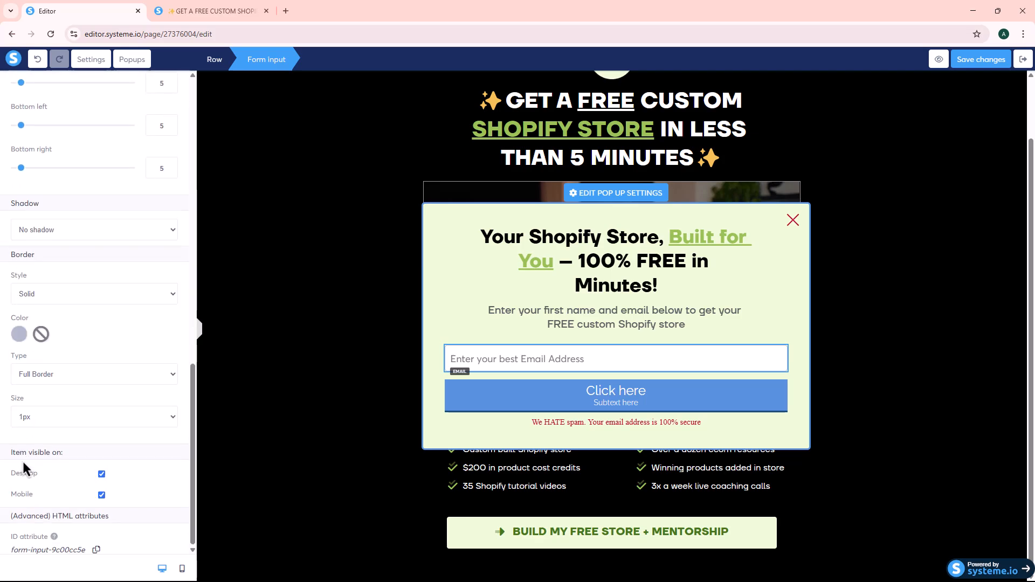
pyautogui.scroll(10, 21, 461)
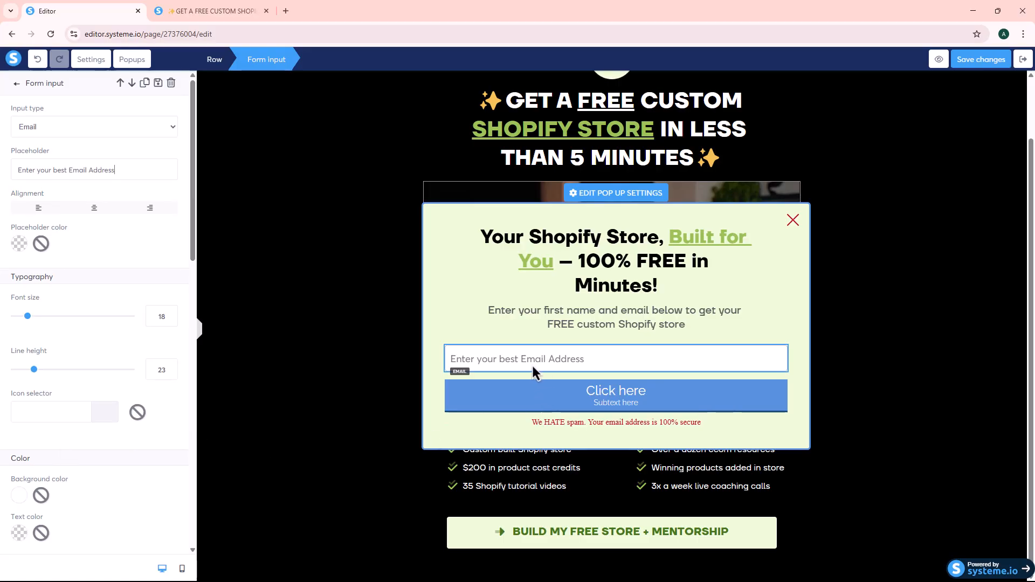
pyautogui.click(101, 63)
pyautogui.click(61, 150)
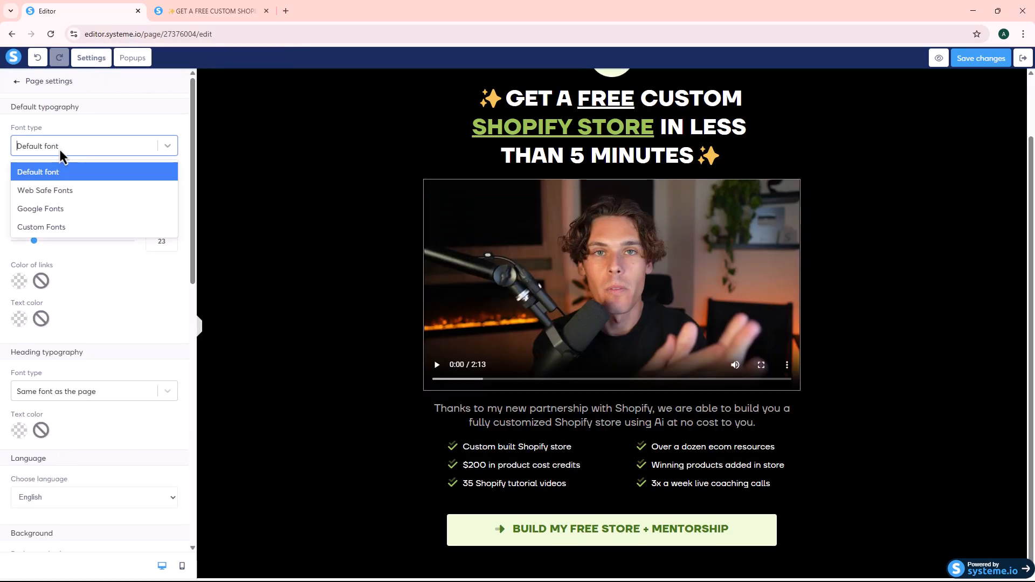
pyautogui.click(47, 227)
pyautogui.click(41, 175)
pyautogui.click(47, 218)
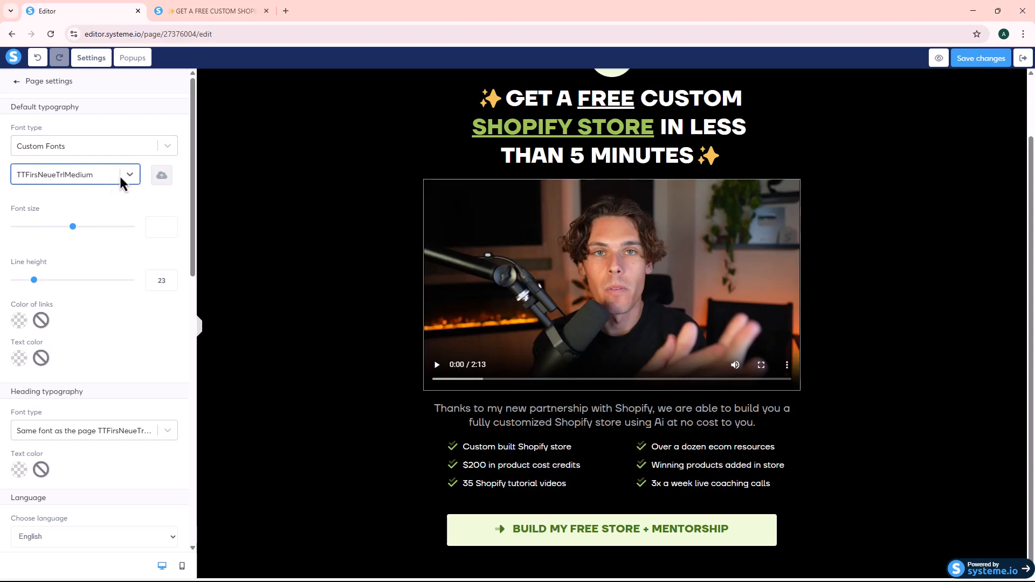
# Reopen the popup for editing and select its email input
pyautogui.click(18, 82)
pyautogui.click(142, 67)
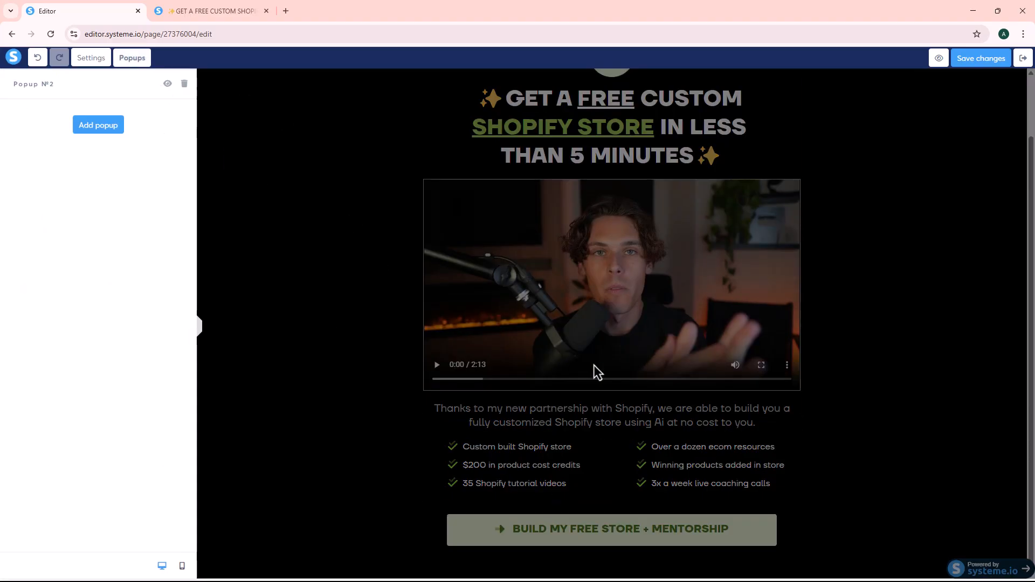
pyautogui.click(169, 83)
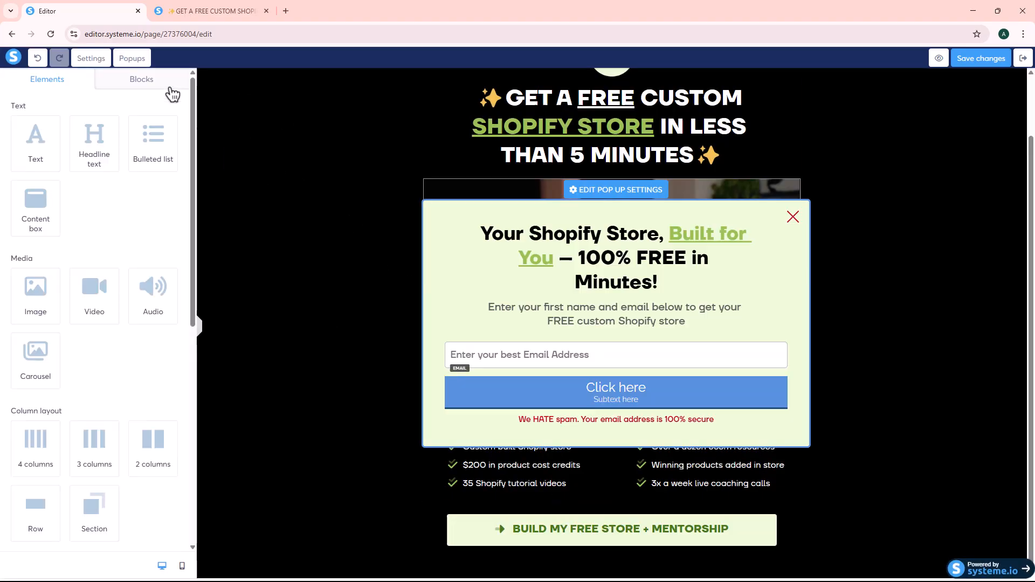
pyautogui.click(507, 356)
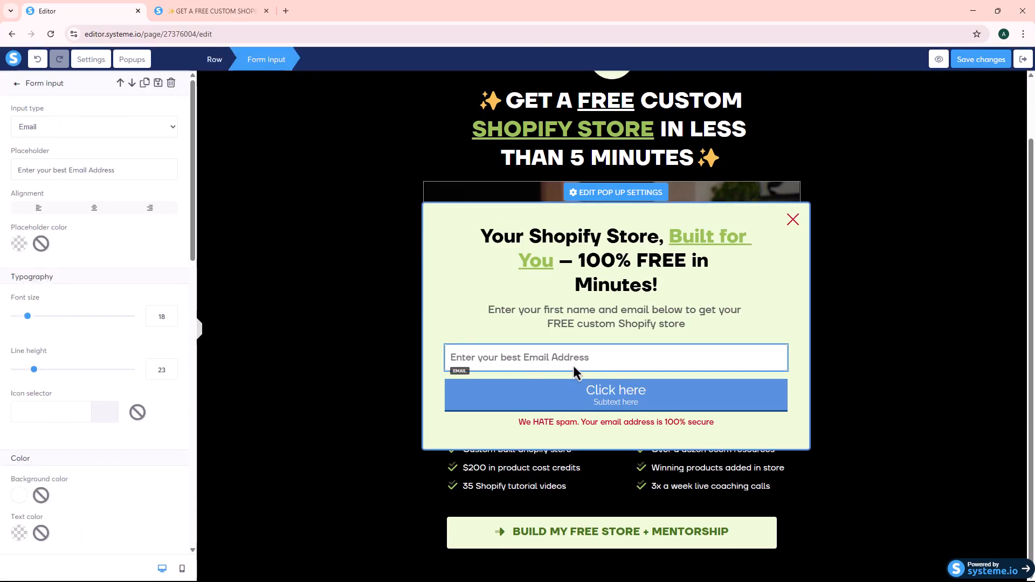
# Set the popup email input's border style to None
pyautogui.click(632, 364)
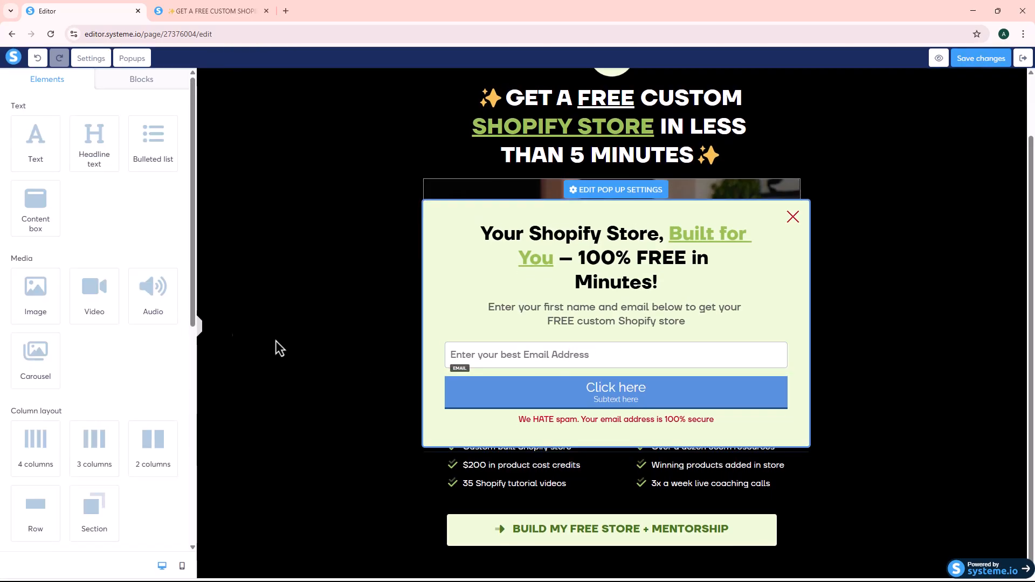
pyautogui.click(484, 350)
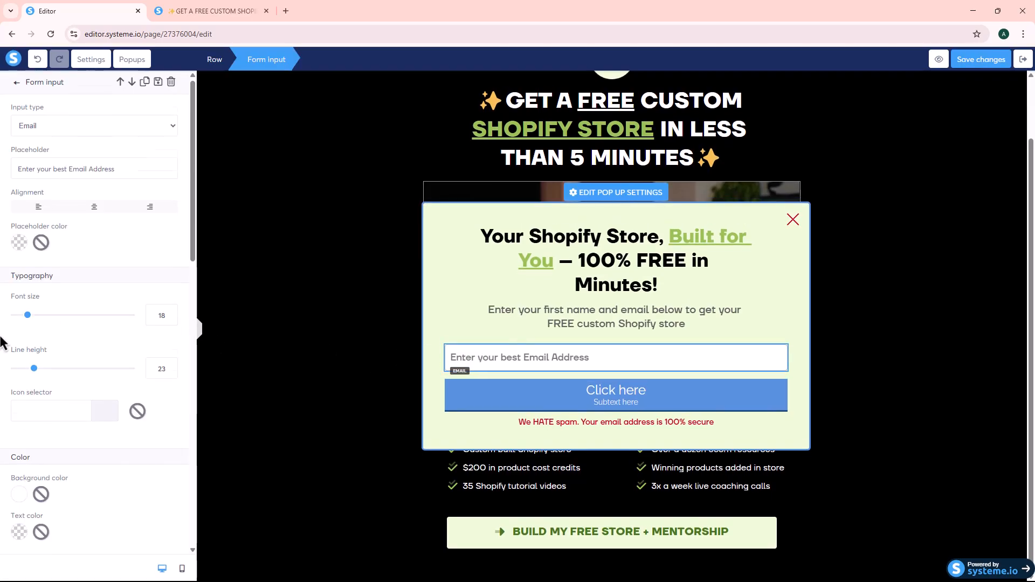
pyautogui.scroll(-10, 25, 386)
pyautogui.click(46, 405)
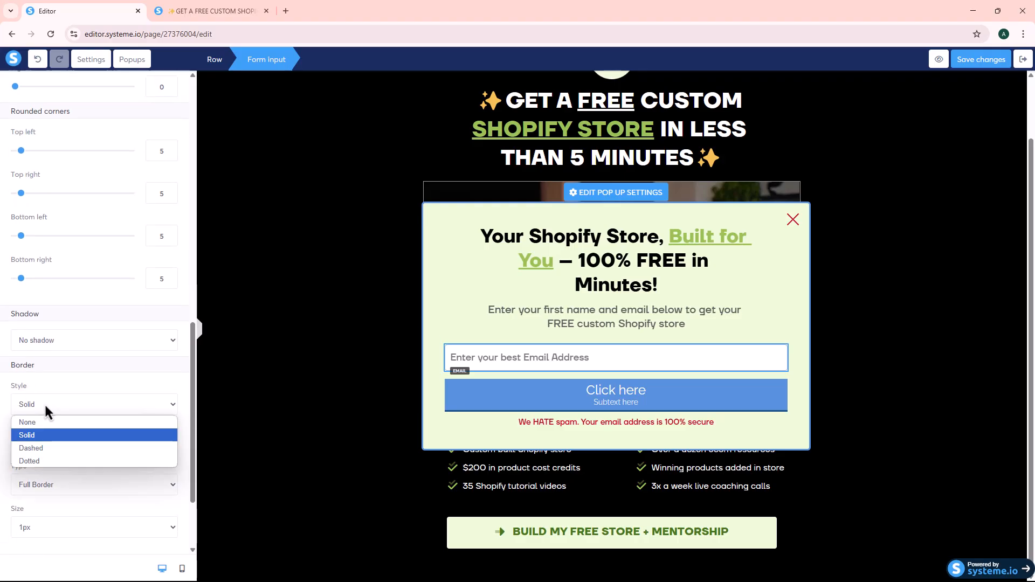
pyautogui.click(35, 426)
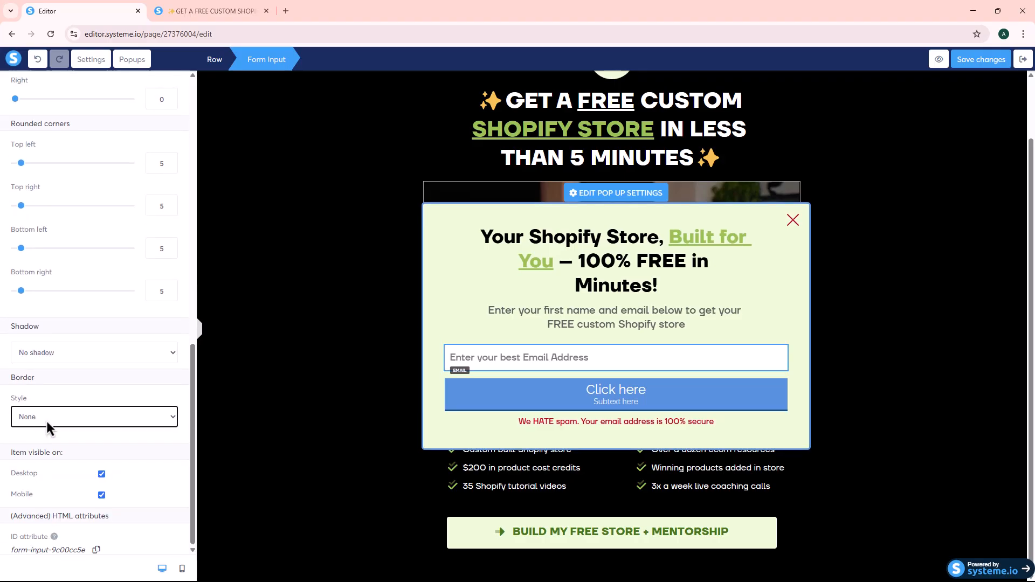
# Set all four rounded corners of the popup email input to 0
pyautogui.scroll(2, 31, 341)
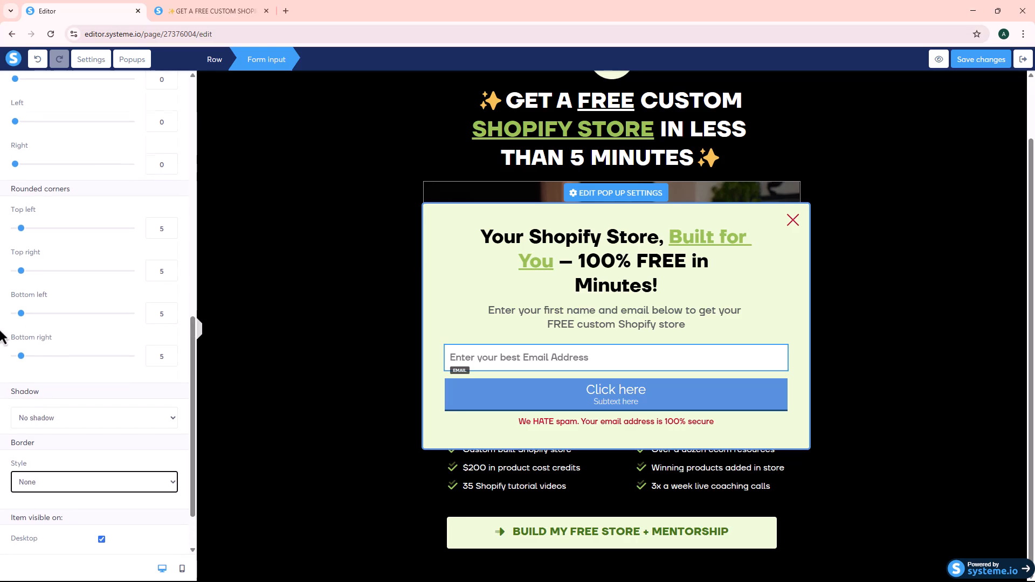
pyautogui.moveTo(21, 270); pyautogui.dragTo(11, 321)
pyautogui.moveTo(21, 356); pyautogui.dragTo(1, 369)
pyautogui.moveTo(26, 404); pyautogui.dragTo(6, 407)
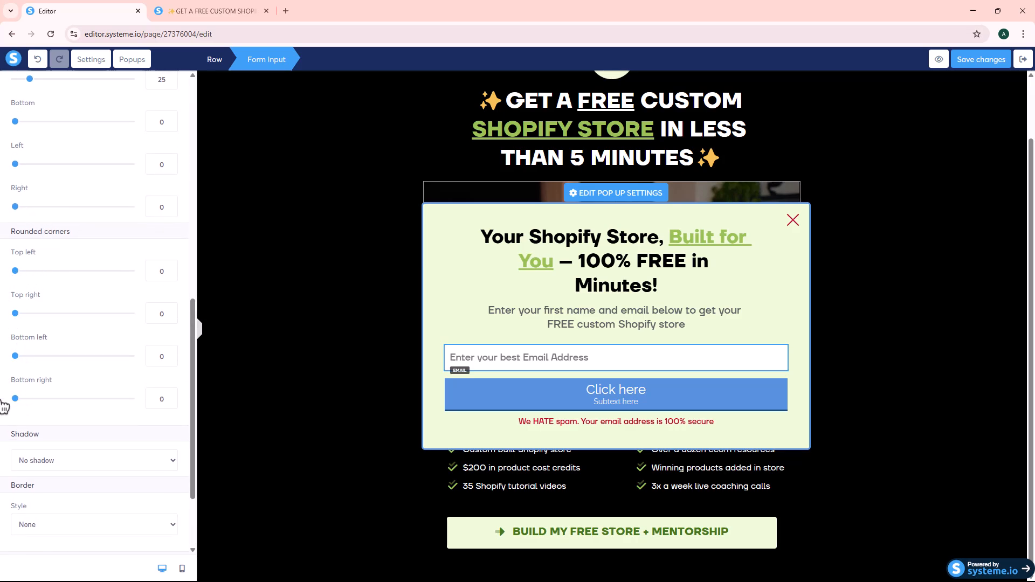
# Duplicate the email input in the popup form
pyautogui.click(199, 332)
pyautogui.click(549, 363)
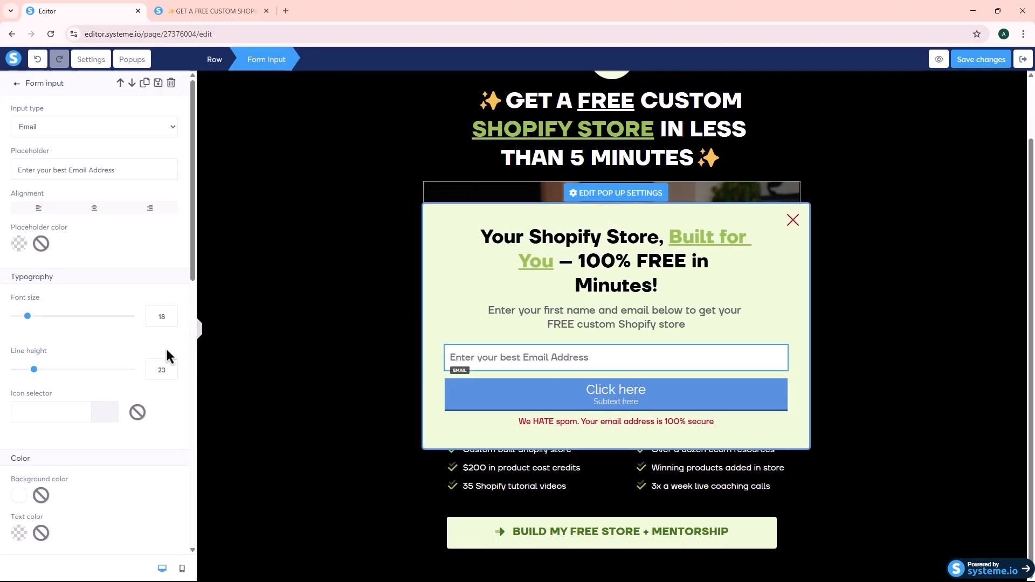
pyautogui.click(750, 338)
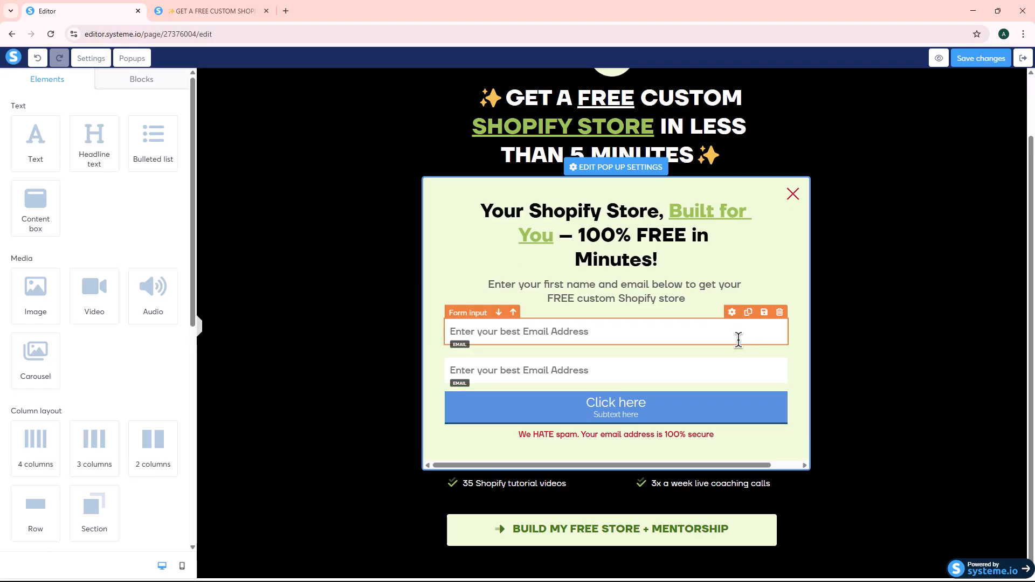
# Change the upper form input's type to First name and set its placeholder to "Enter your First Name"
pyautogui.click(531, 333)
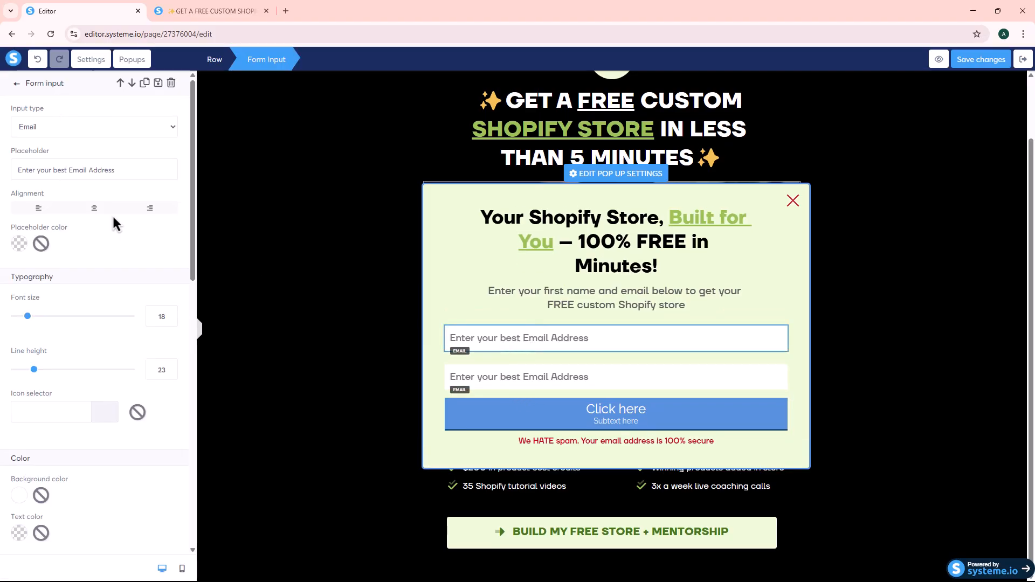
pyautogui.click(54, 130)
pyautogui.click(38, 209)
pyautogui.moveTo(68, 173); pyautogui.dragTo(1, 174)
pyautogui.click(1, 188)
pyautogui.tripleClick(36, 170)
pyautogui.write('Enter y')
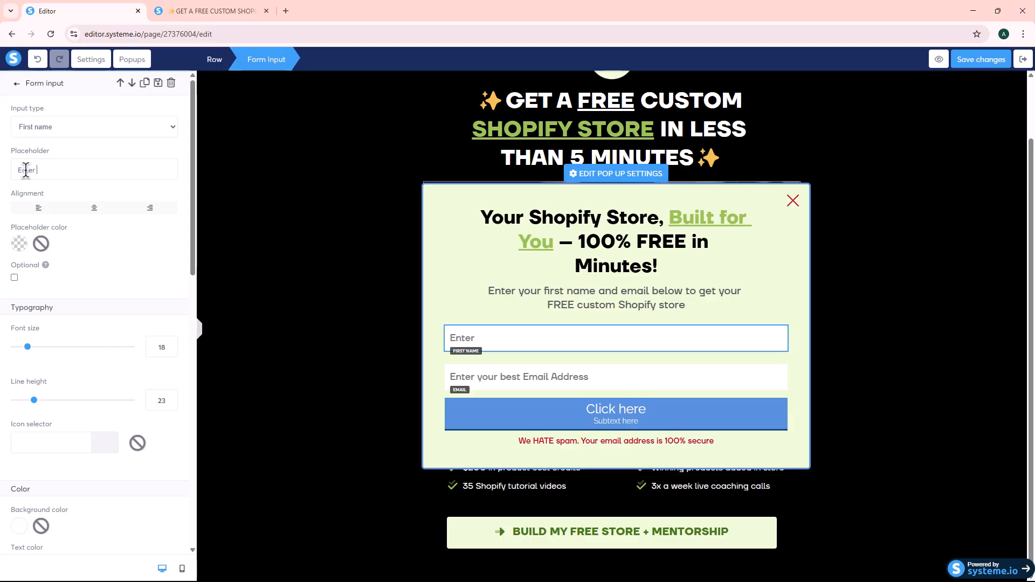
pyautogui.write('our first name')
# Check the reference popup's button and set the popup button's text to "BUILD MY FREE STORE NOW"
pyautogui.click(211, 11)
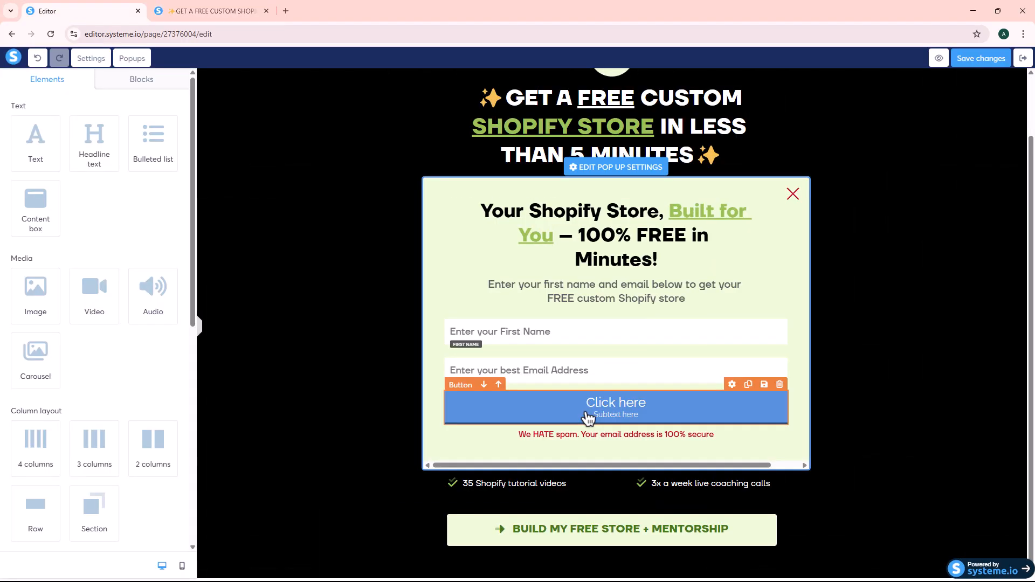
pyautogui.click(588, 415)
pyautogui.scroll(-5, 7, 328)
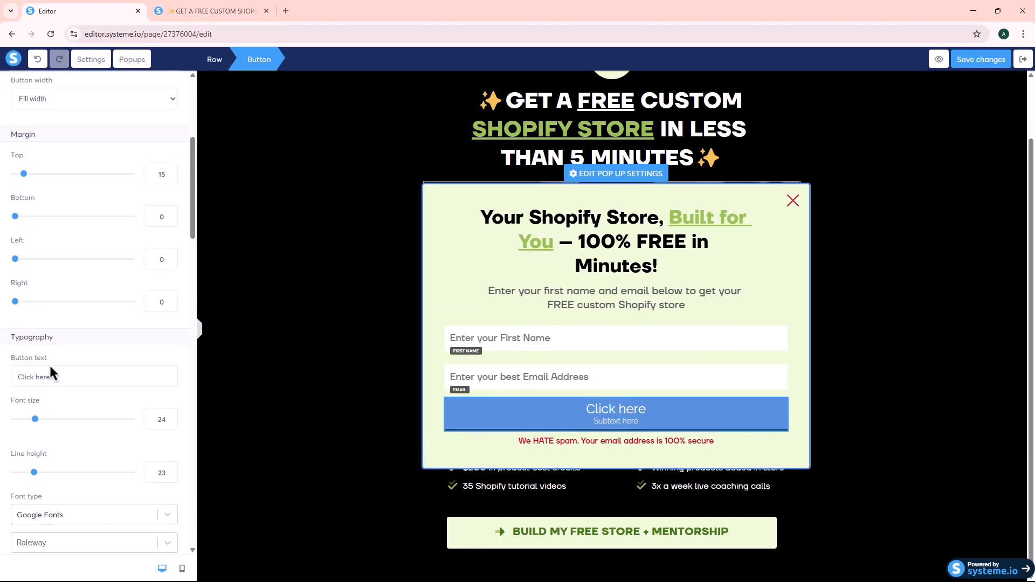
pyautogui.moveTo(75, 377); pyautogui.dragTo(1, 392)
pyautogui.write('BUILD MY FREE STORE NOW')
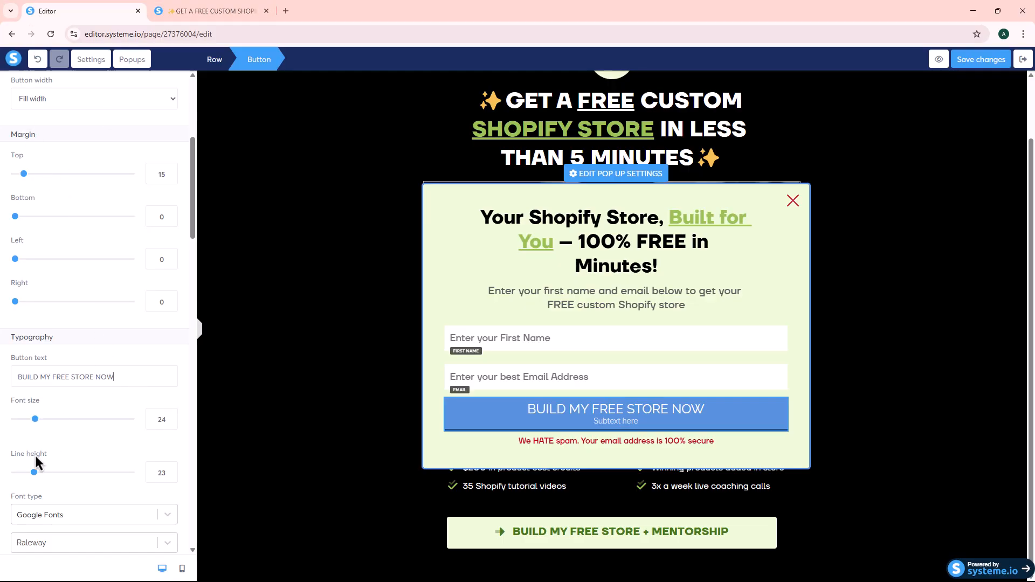
# Remove the popup button's subtext and clear its border color
pyautogui.scroll(-5, 36, 453)
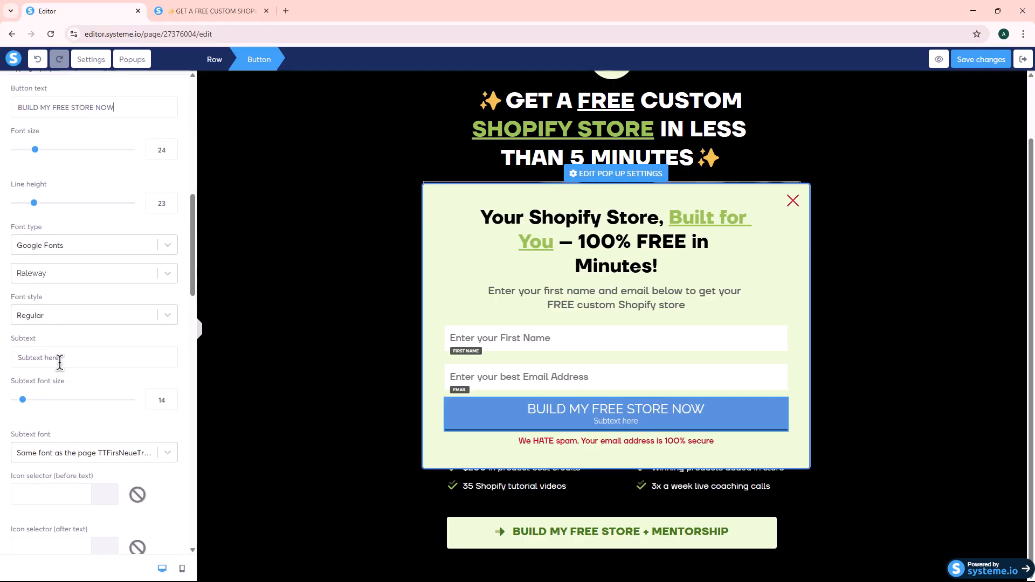
pyautogui.moveTo(75, 358); pyautogui.dragTo(1, 359)
pyautogui.press('BackSpace')
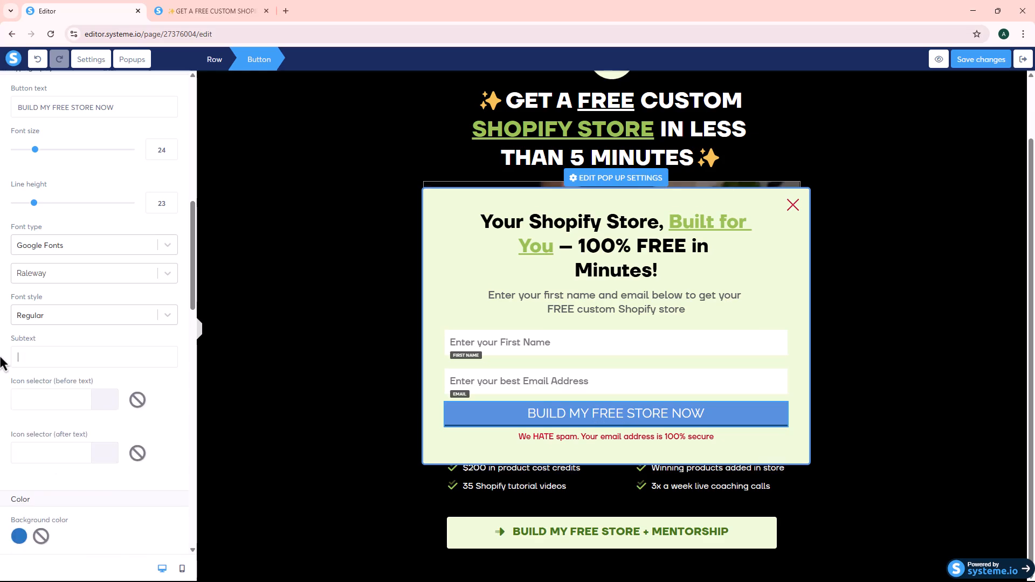
pyautogui.scroll(-15, 11, 440)
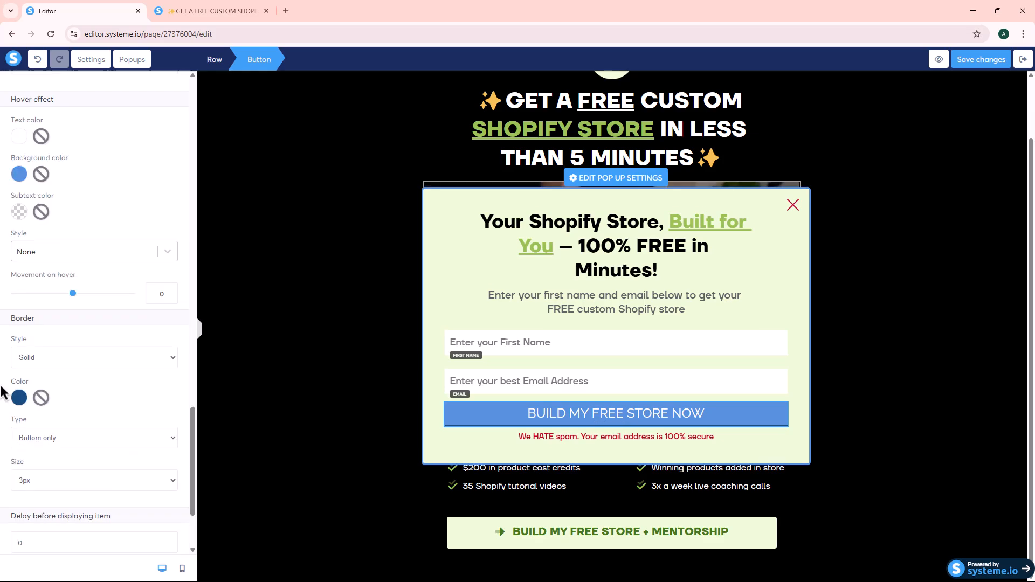
pyautogui.click(41, 398)
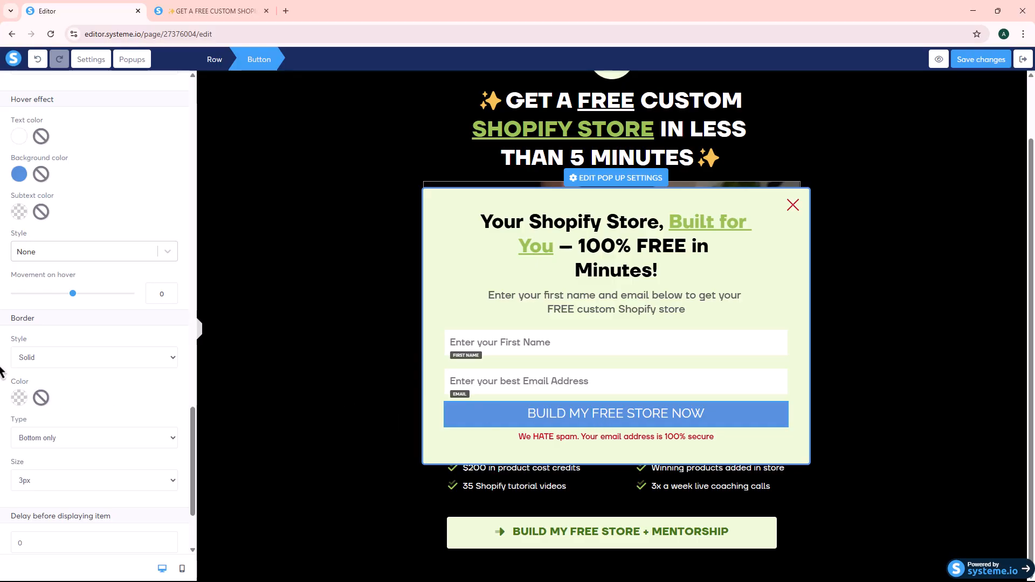
# Set the popup button's font to the custom font TTFirsNeueTrlBold
pyautogui.scroll(18, 3, 370)
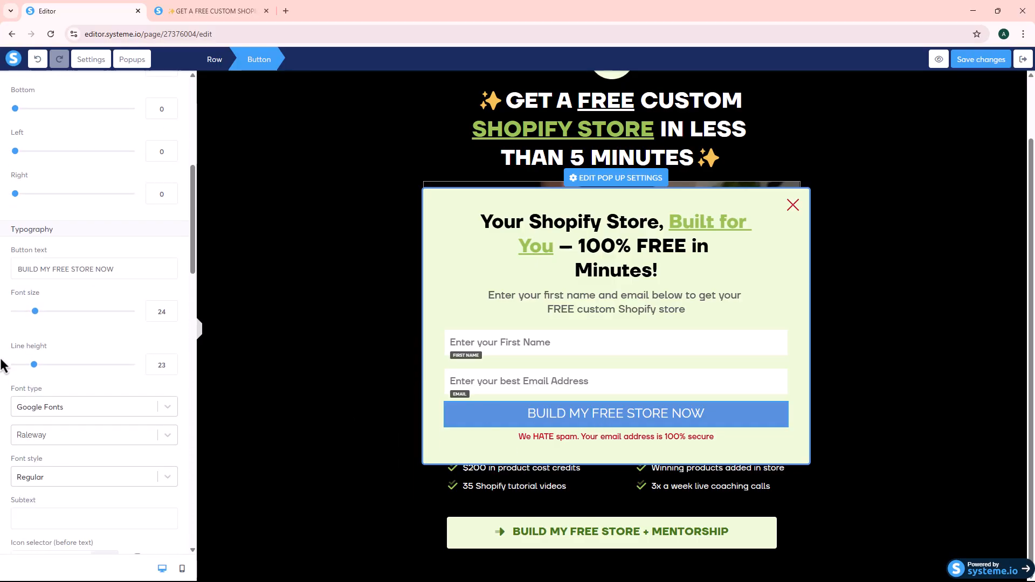
pyautogui.click(56, 407)
pyautogui.click(50, 497)
pyautogui.click(57, 437)
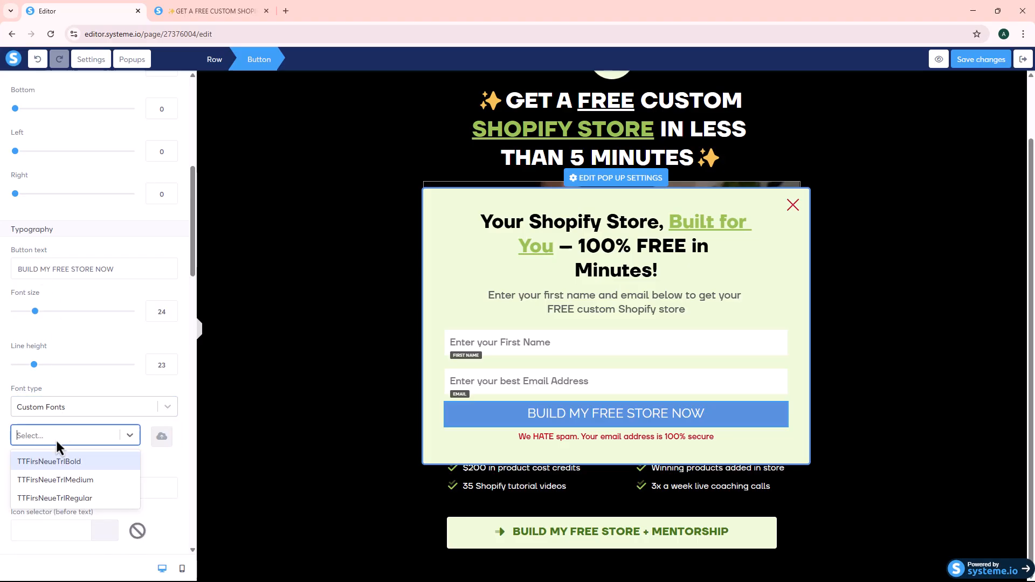
pyautogui.click(53, 462)
# Check the reference button and add the arrow-alt-right icon before the popup button's text
pyautogui.scroll(1, 165, 390)
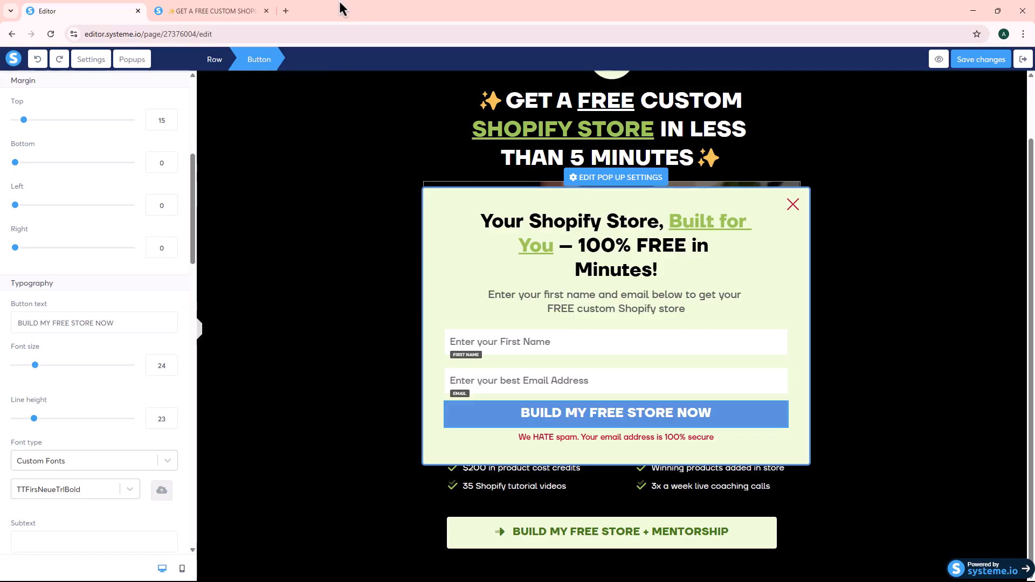
pyautogui.click(215, 11)
pyautogui.click(93, 10)
pyautogui.scroll(6, 4, 377)
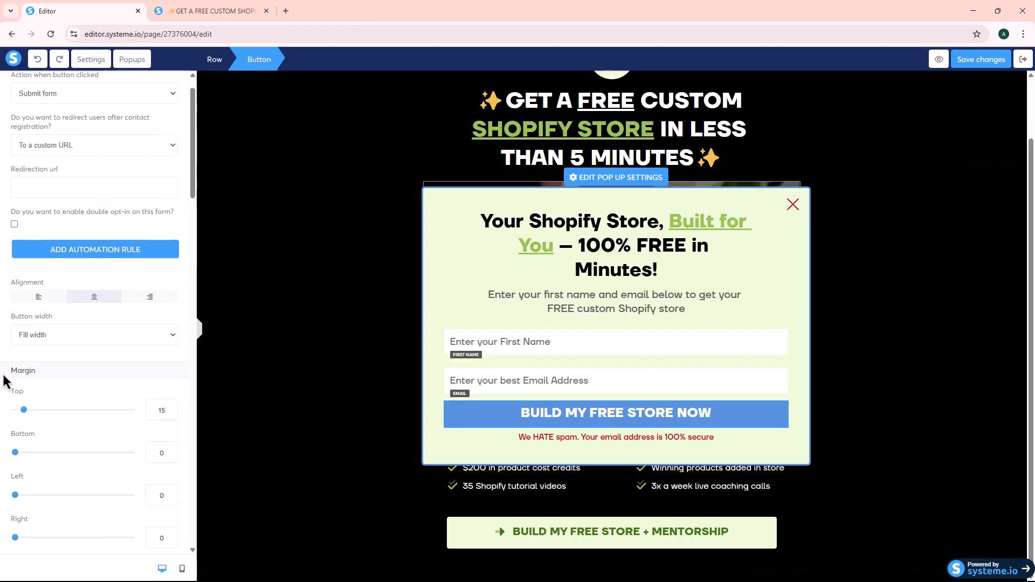
pyautogui.scroll(-8, 3, 381)
pyautogui.scroll(-3, 5, 381)
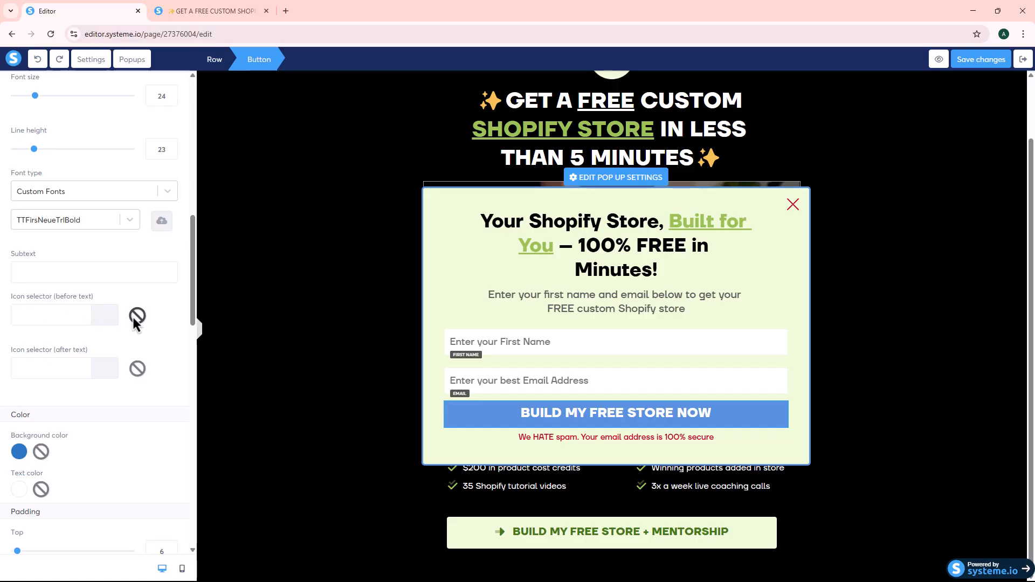
pyautogui.click(48, 319)
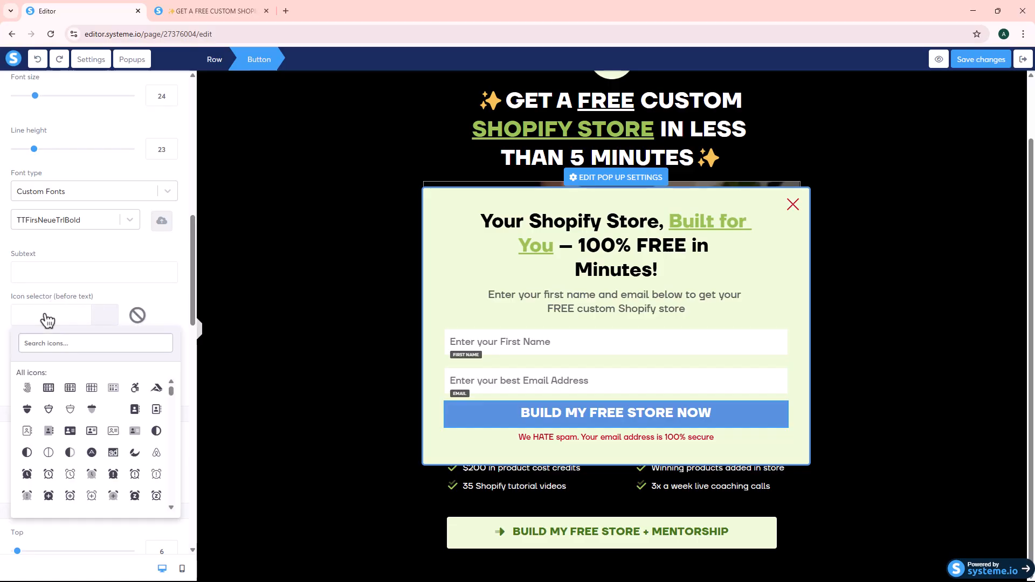
pyautogui.click(58, 348)
pyautogui.write('arr')
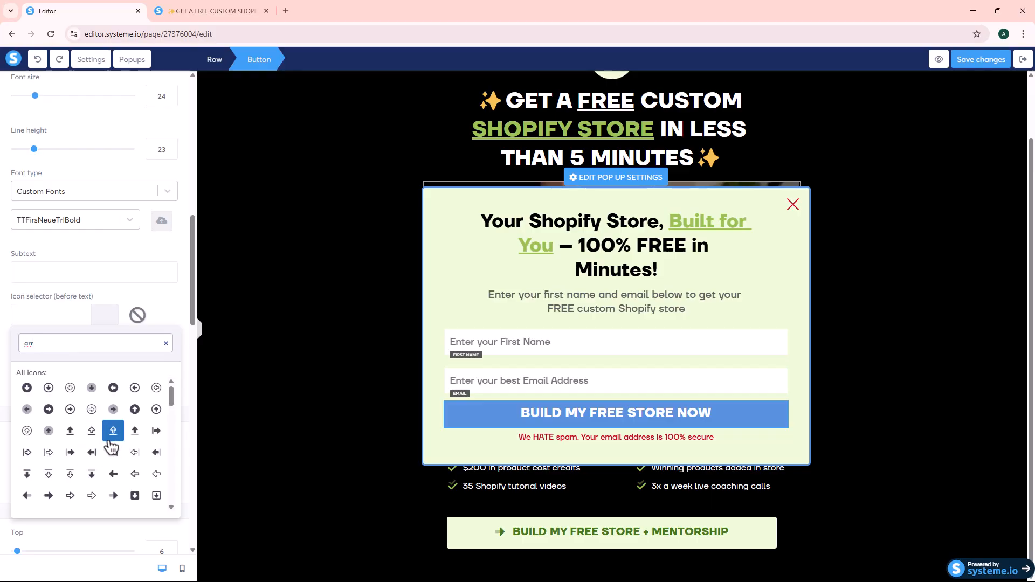
pyautogui.click(71, 496)
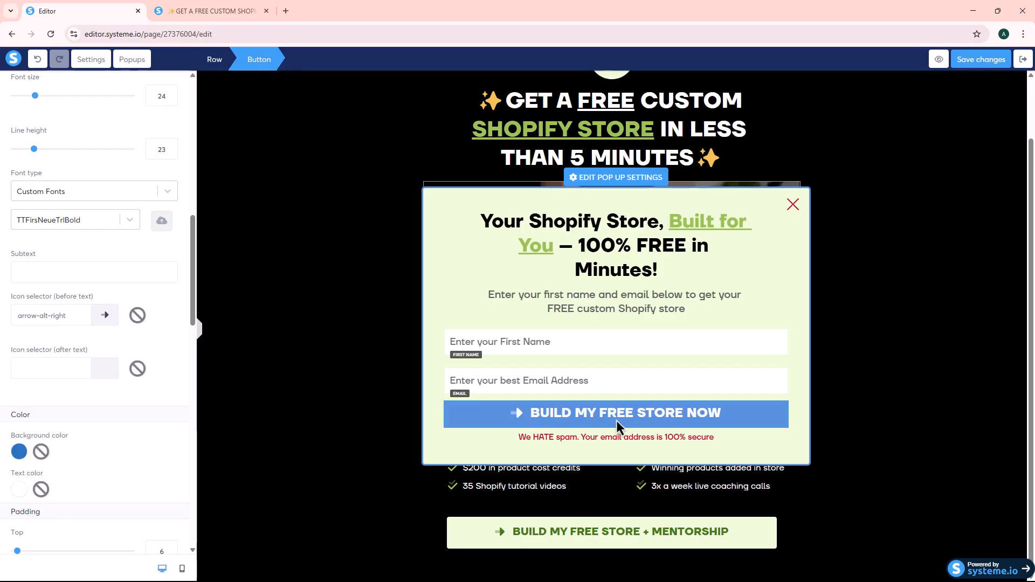
# Delete the "We HATE spam" text below the popup button
pyautogui.moveTo(618, 439)
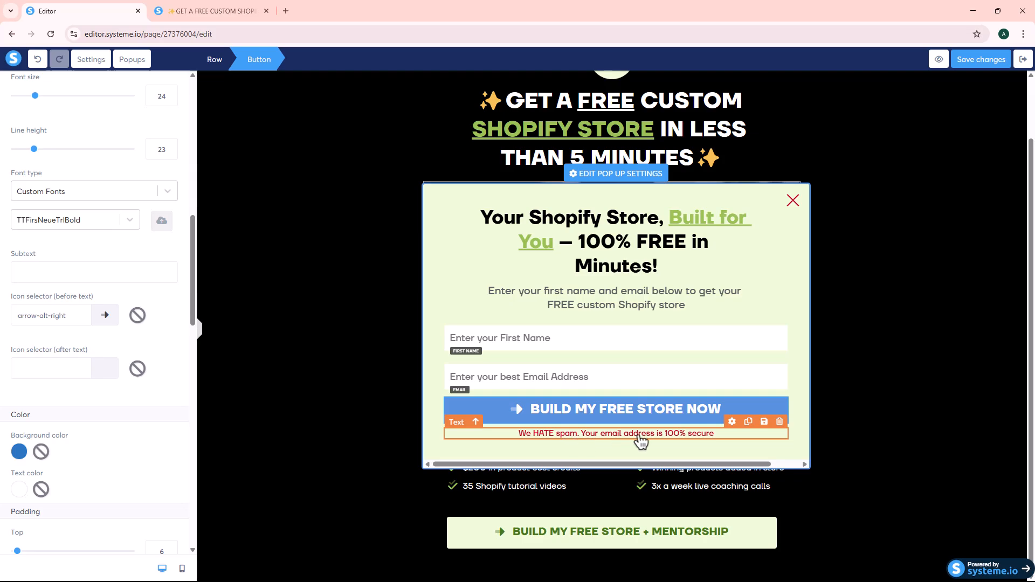
pyautogui.click(780, 423)
pyautogui.press('Return')
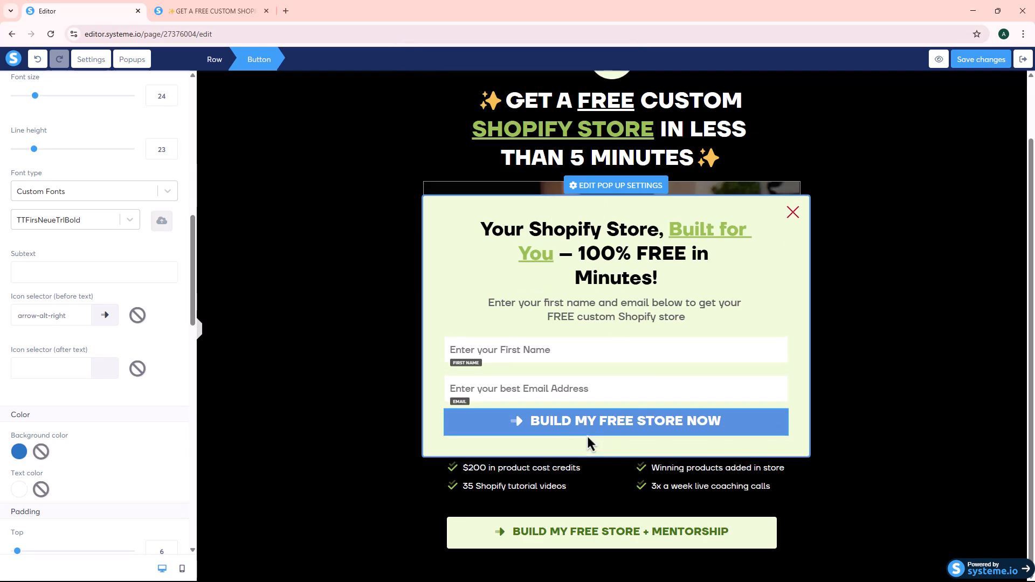
# Set the popup's padding to 120 at the top and bottom and 100 on the left and right
pyautogui.click(608, 186)
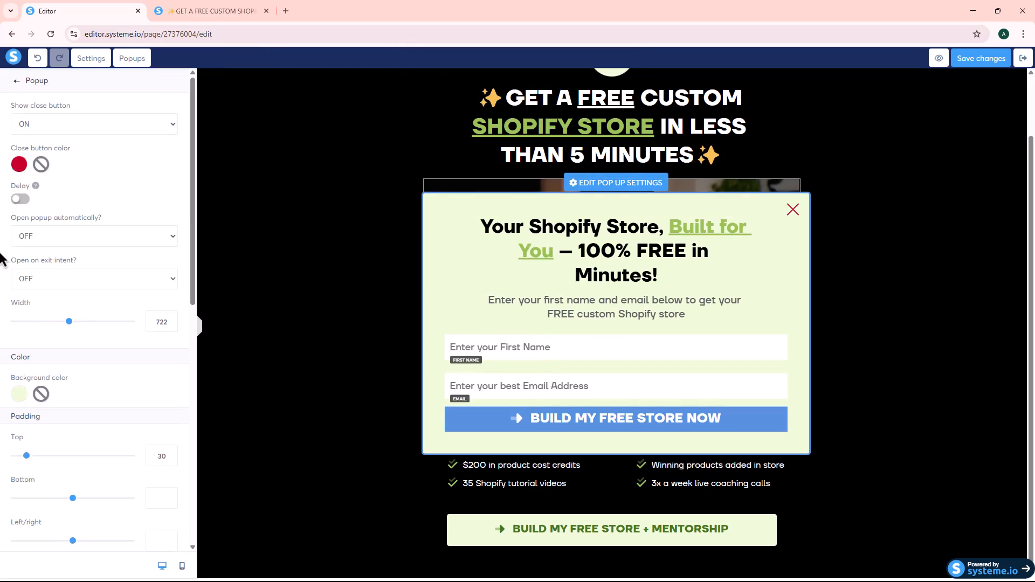
pyautogui.scroll(-3, 3, 310)
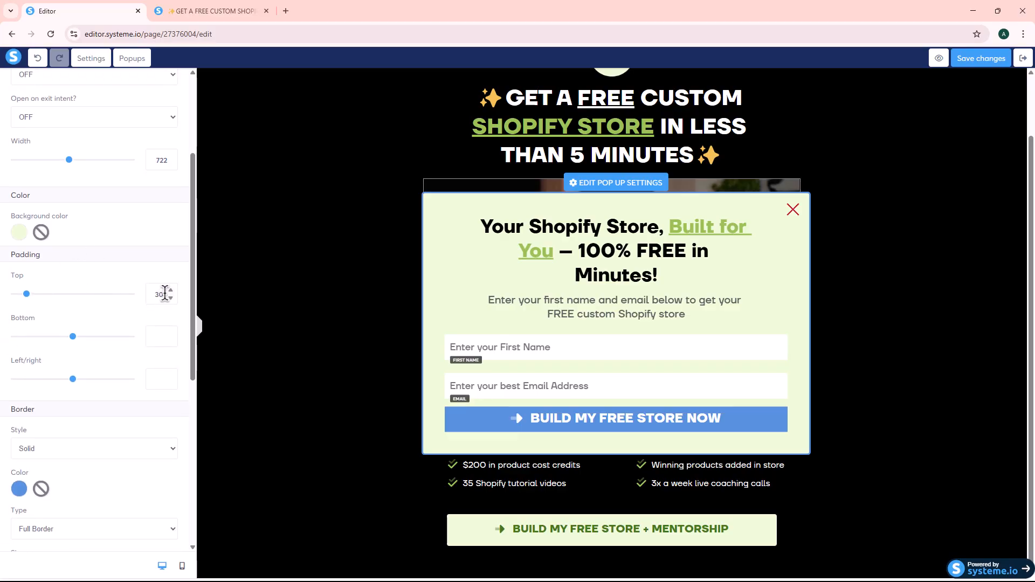
pyautogui.write('120')
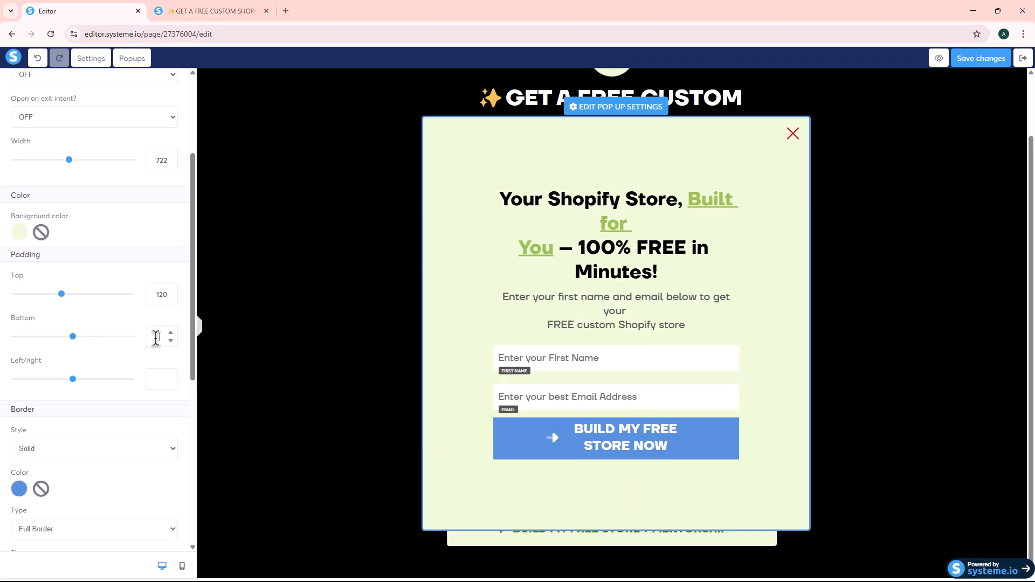
pyautogui.click(156, 337)
pyautogui.write('120')
pyautogui.write('100')
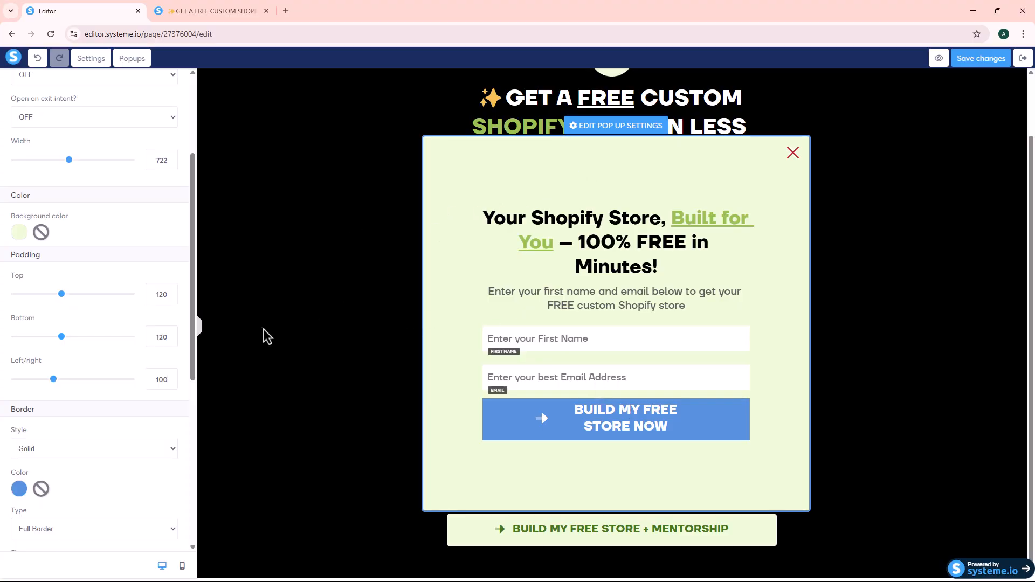
pyautogui.click(198, 329)
pyautogui.click(200, 330)
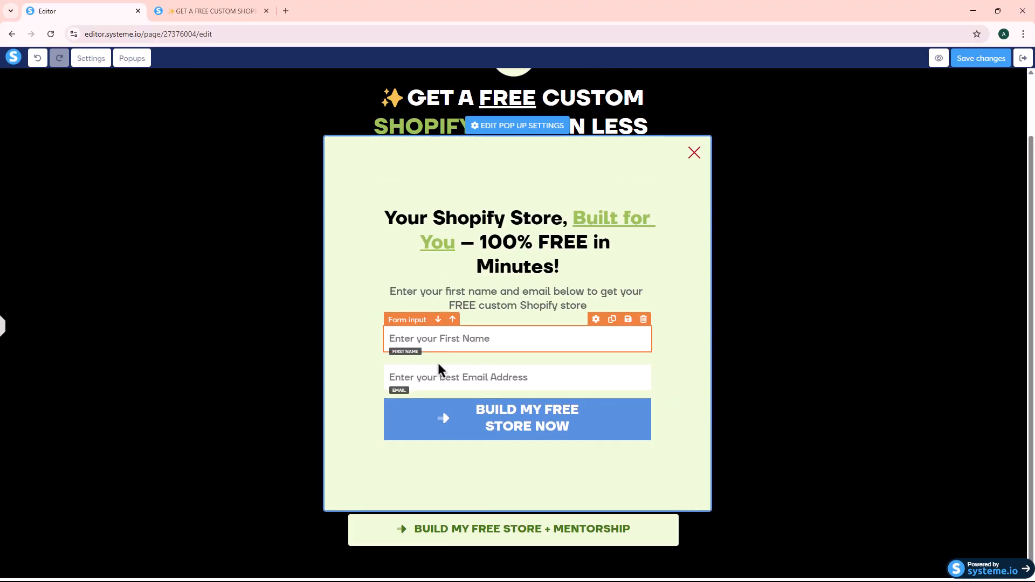
# Try EDFAD4 as the popup button's background color
pyautogui.click(194, 10)
pyautogui.click(102, 9)
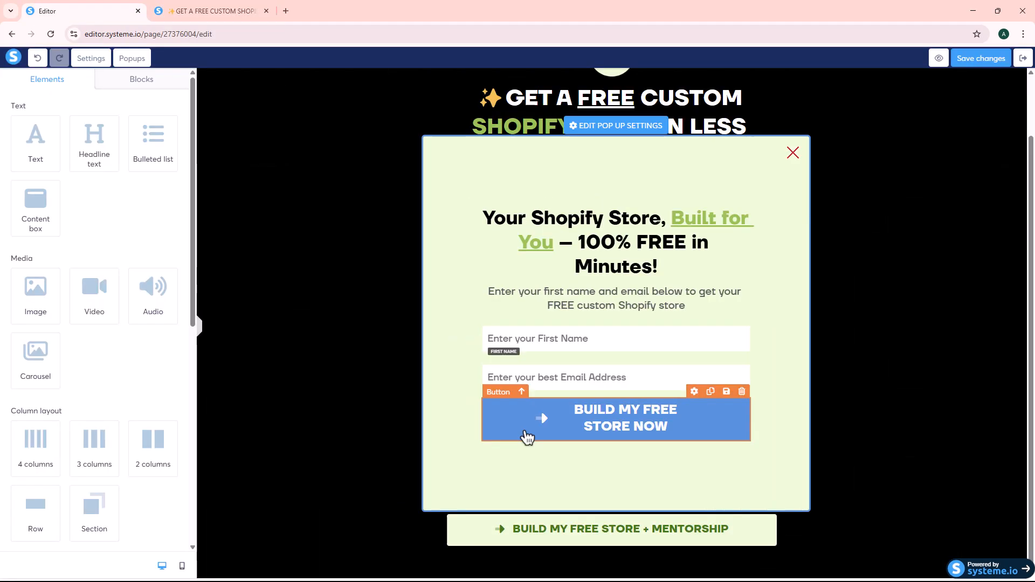
pyautogui.hotkey('alt', 'Tab')
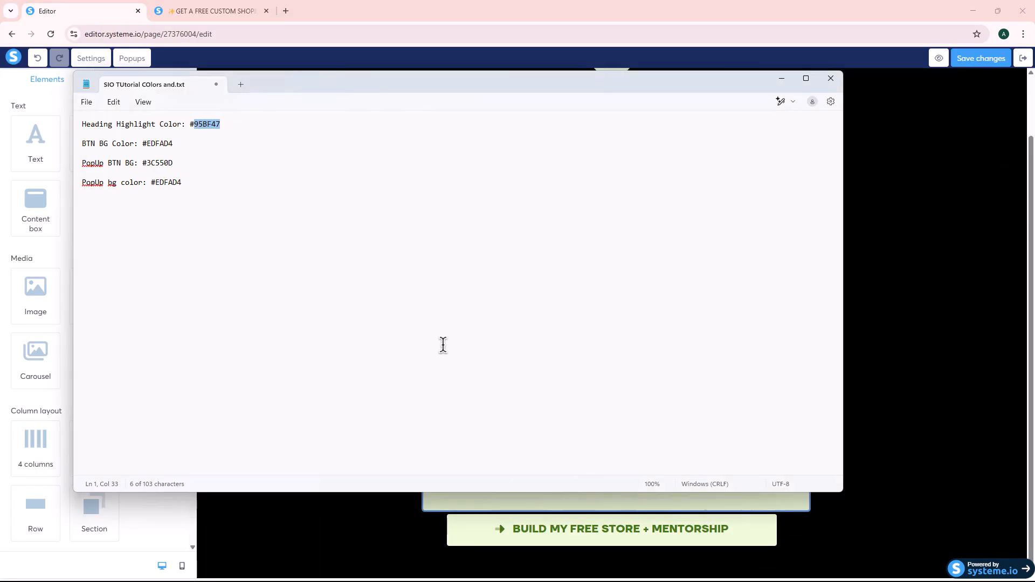
pyautogui.scroll(-3, 7, 455)
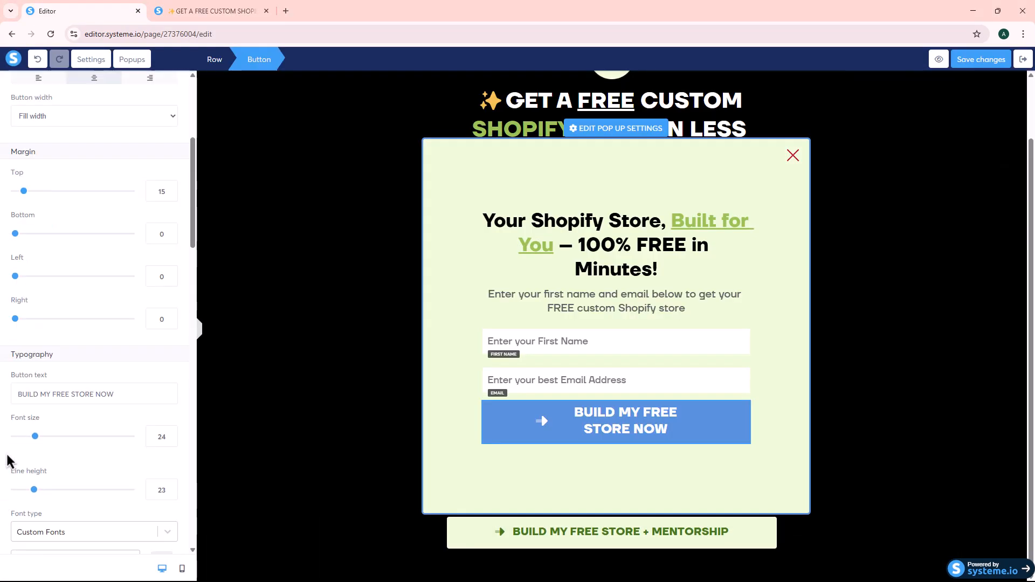
pyautogui.scroll(-8, 11, 439)
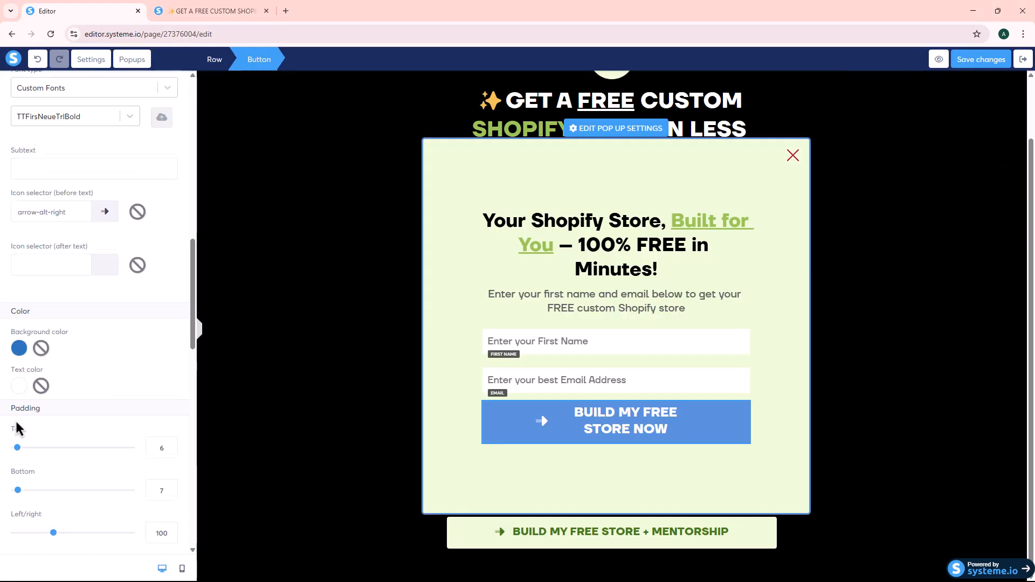
pyautogui.click(19, 345)
pyautogui.doubleClick(70, 369)
pyautogui.write('EDFAD4')
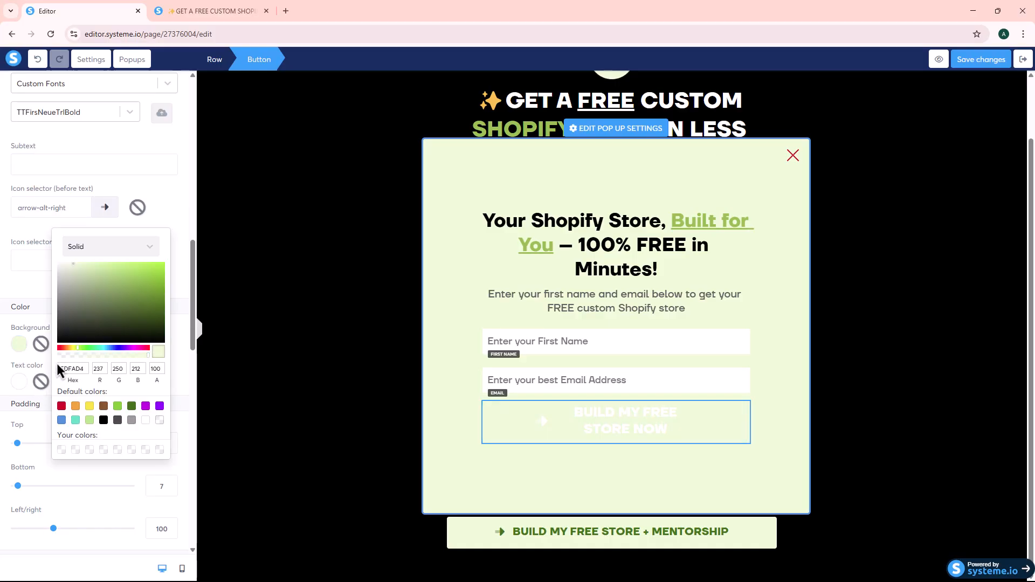
# Copy the PopUp BTN BG code 3C550D from the color notes and apply it as the popup button's background color
pyautogui.hotkey('alt', 'Tab')
pyautogui.doubleClick(159, 165)
pyautogui.hotkey('ctrl', 'c')
pyautogui.hotkey('alt', 'Tab')
pyautogui.doubleClick(71, 369)
pyautogui.hotkey('ctrl', 'v')
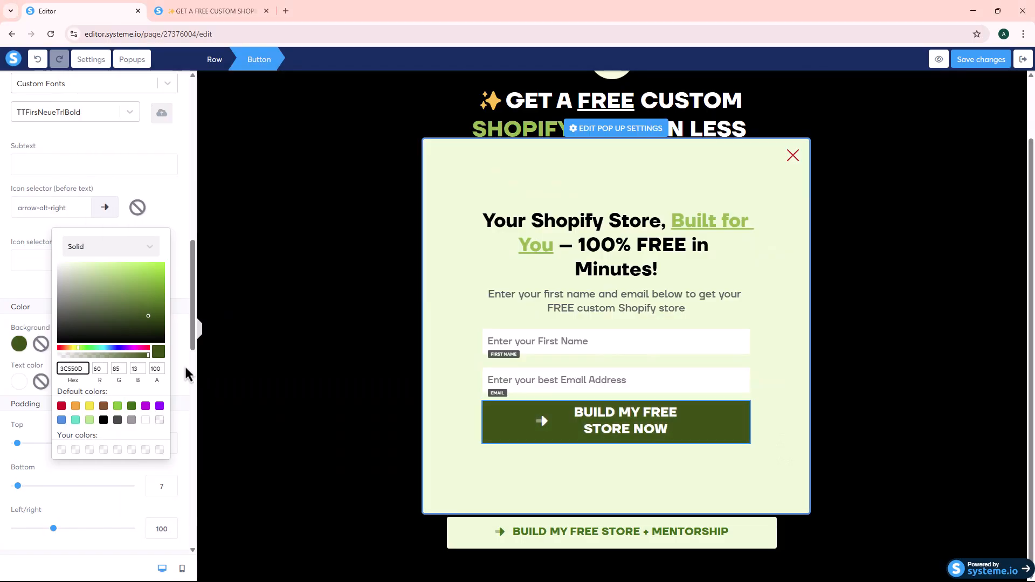
pyautogui.click(5, 346)
# Try font sizes 17 and 20 on the popup button's text and return it to 24
pyautogui.click(636, 432)
pyautogui.click(637, 431)
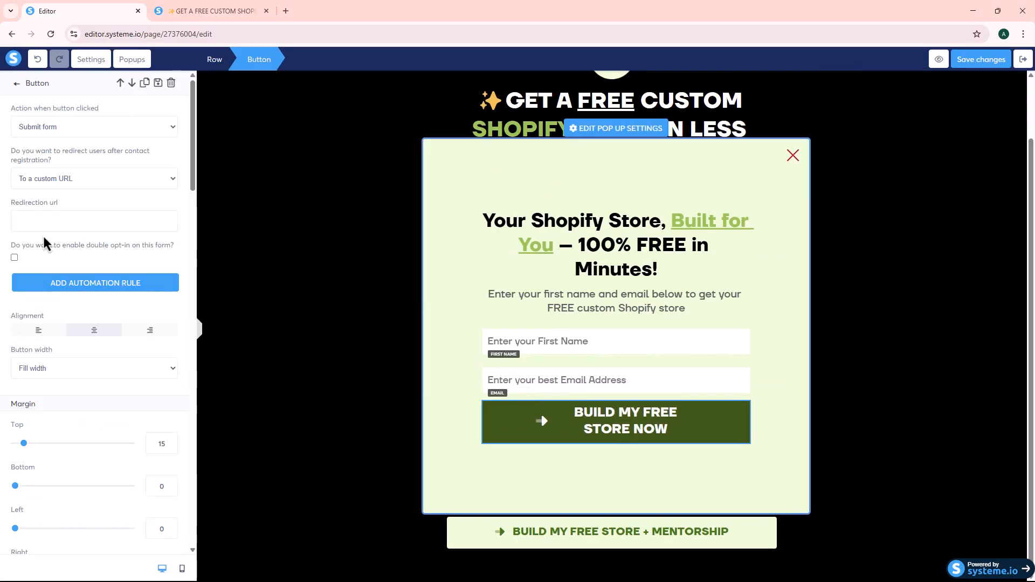
pyautogui.scroll(-6, 43, 291)
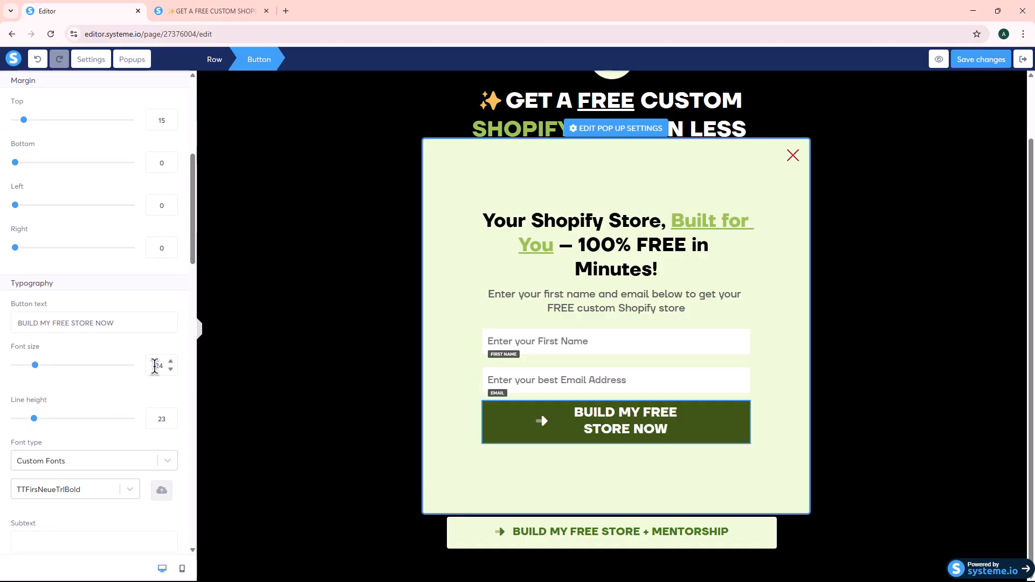
pyautogui.doubleClick(161, 366)
pyautogui.write('17')
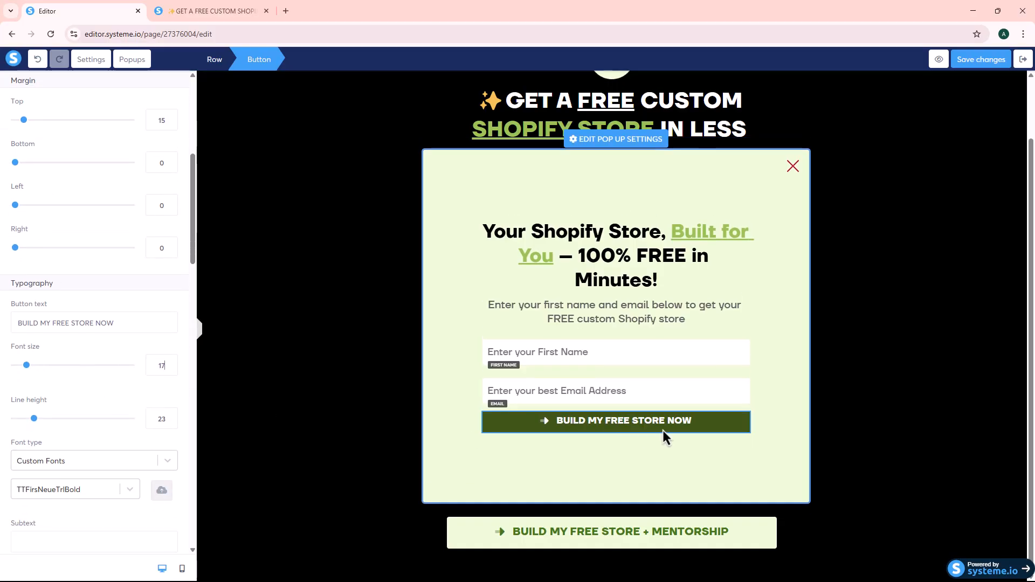
pyautogui.scroll(12, 169, 366)
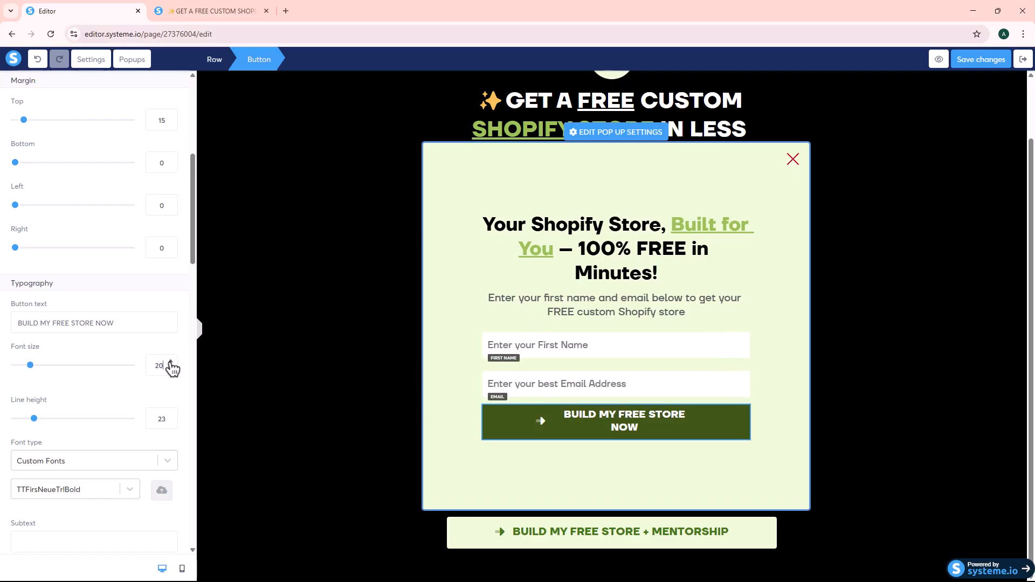
pyautogui.scroll(-5, 169, 365)
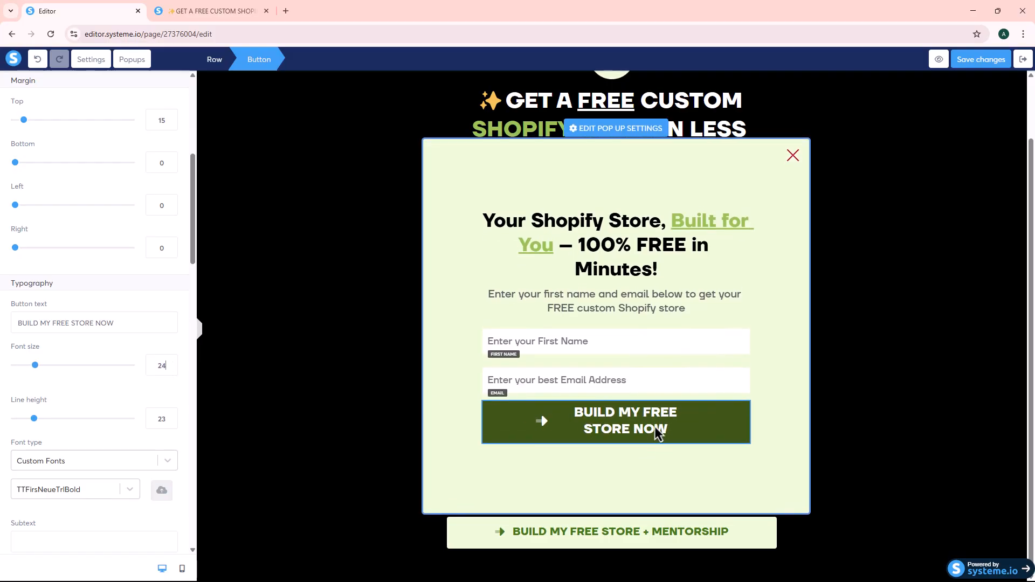
# Set the popup button's left/right padding to 0
pyautogui.scroll(-15, 48, 466)
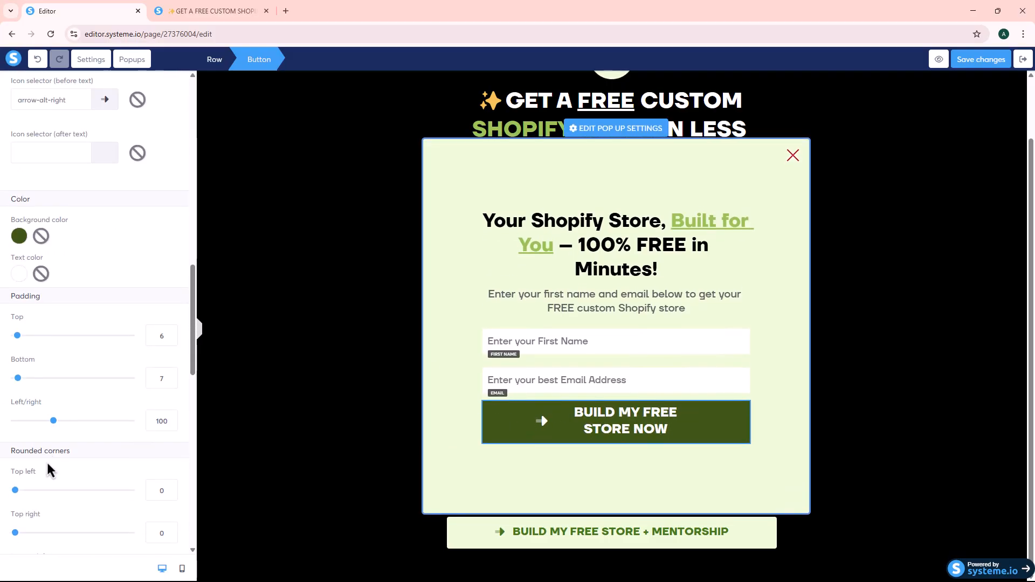
pyautogui.scroll(3, 44, 445)
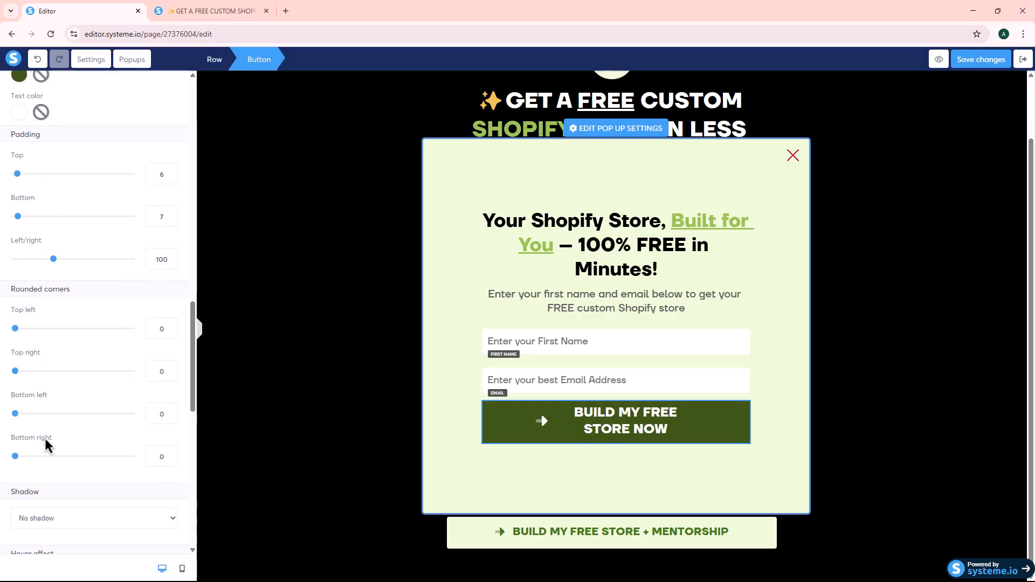
pyautogui.scroll(-6, 46, 446)
pyautogui.scroll(-3, 45, 447)
pyautogui.scroll(-2, 4, 406)
pyautogui.scroll(10, 4, 406)
pyautogui.scroll(1, 5, 402)
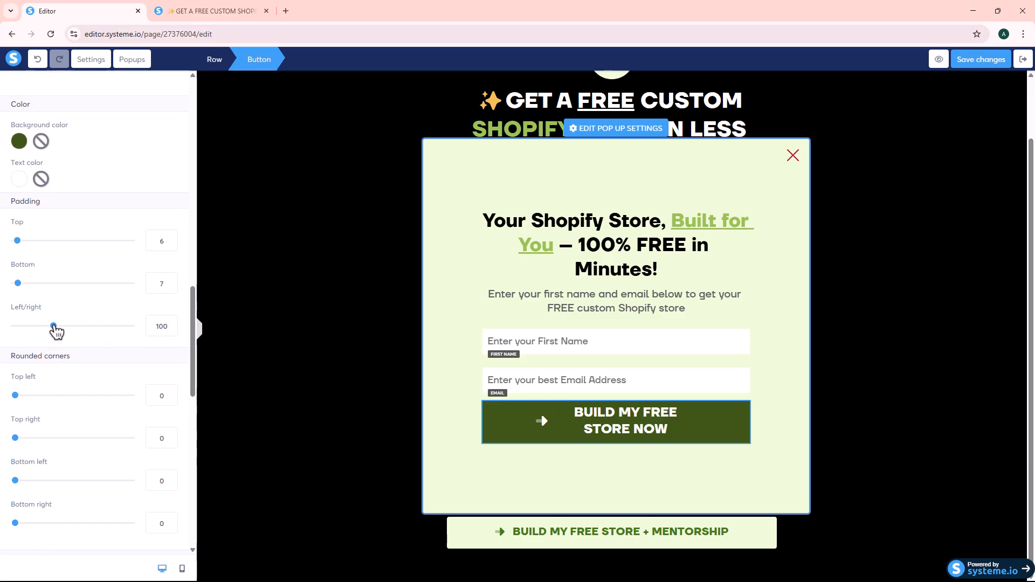
pyautogui.moveTo(54, 328); pyautogui.dragTo(5, 337)
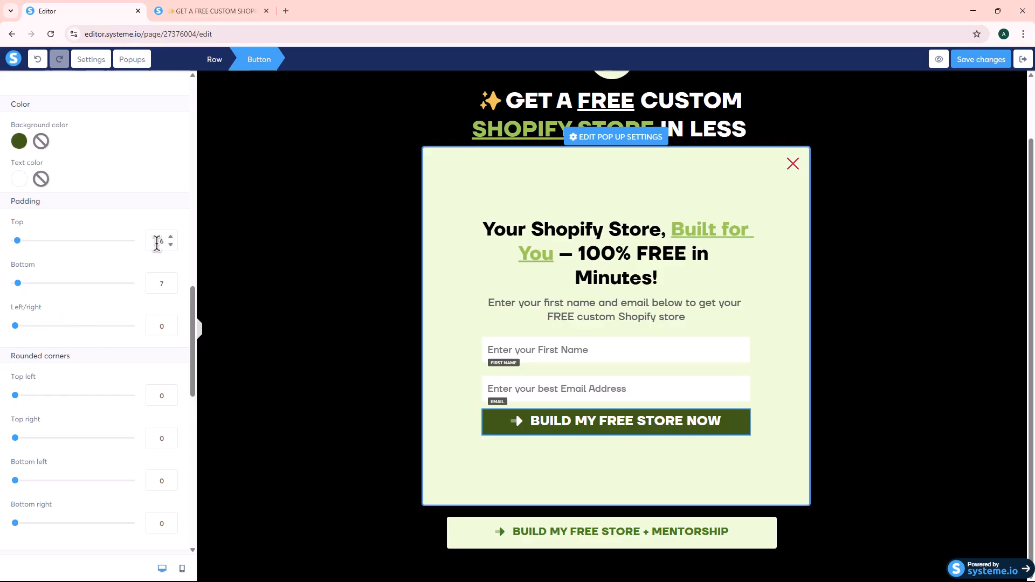
# Set the popup button's top and bottom padding to 15
pyautogui.moveTo(165, 243); pyautogui.dragTo(125, 248)
pyautogui.write('10')
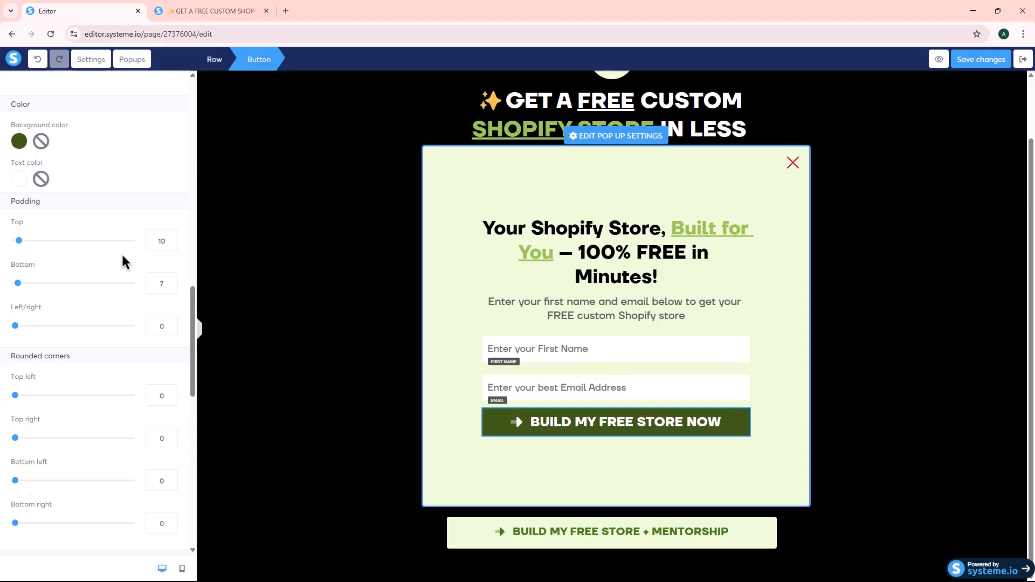
pyautogui.write('10')
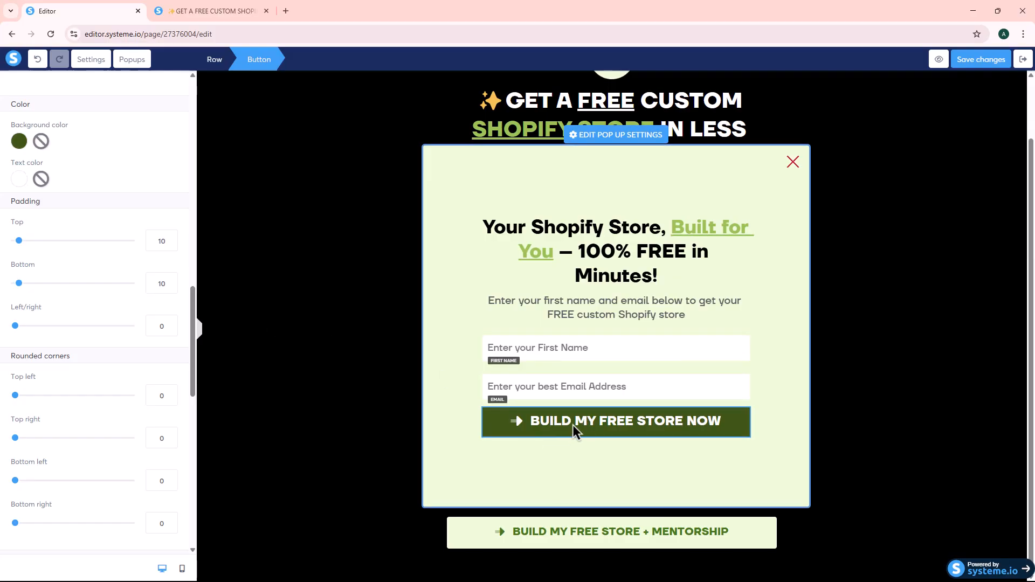
pyautogui.moveTo(18, 239); pyautogui.dragTo(23, 245)
pyautogui.moveTo(20, 284); pyautogui.dragTo(24, 289)
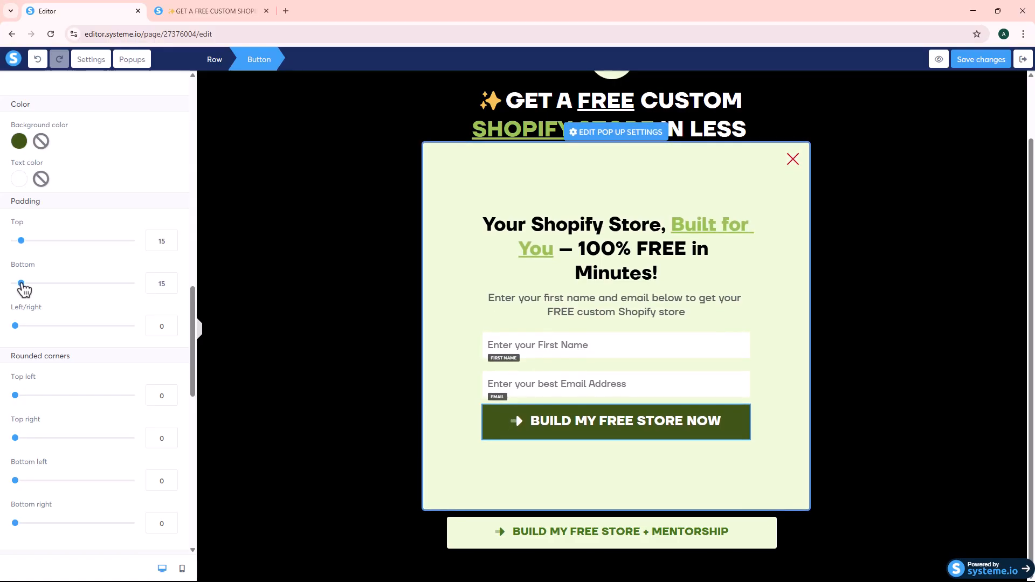
pyautogui.click(199, 337)
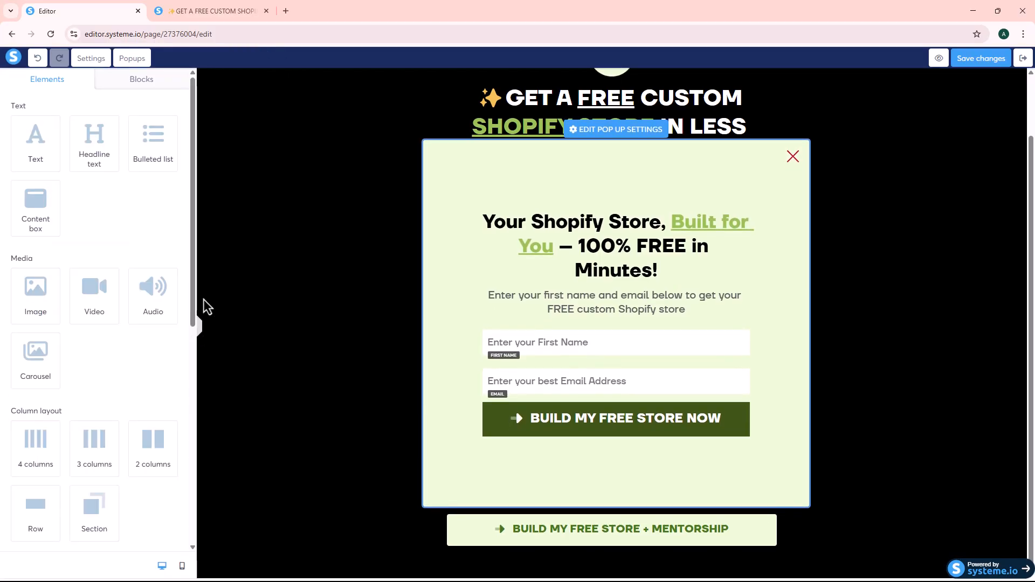
# Compare the popup's layout and button with the reference page's popup
pyautogui.click(229, 8)
pyautogui.click(127, 5)
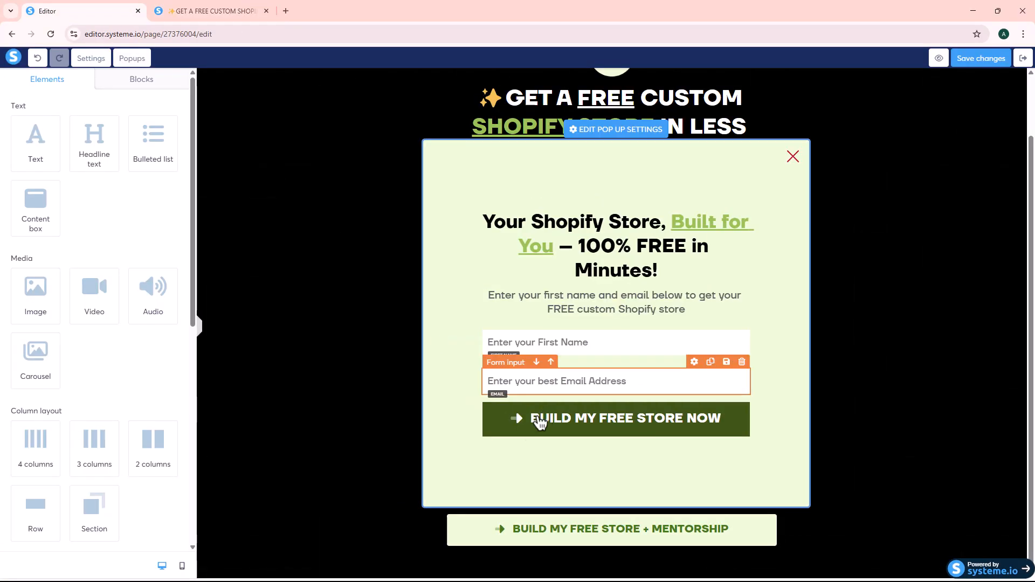
pyautogui.click(216, 7)
pyautogui.click(127, 7)
pyautogui.click(203, 336)
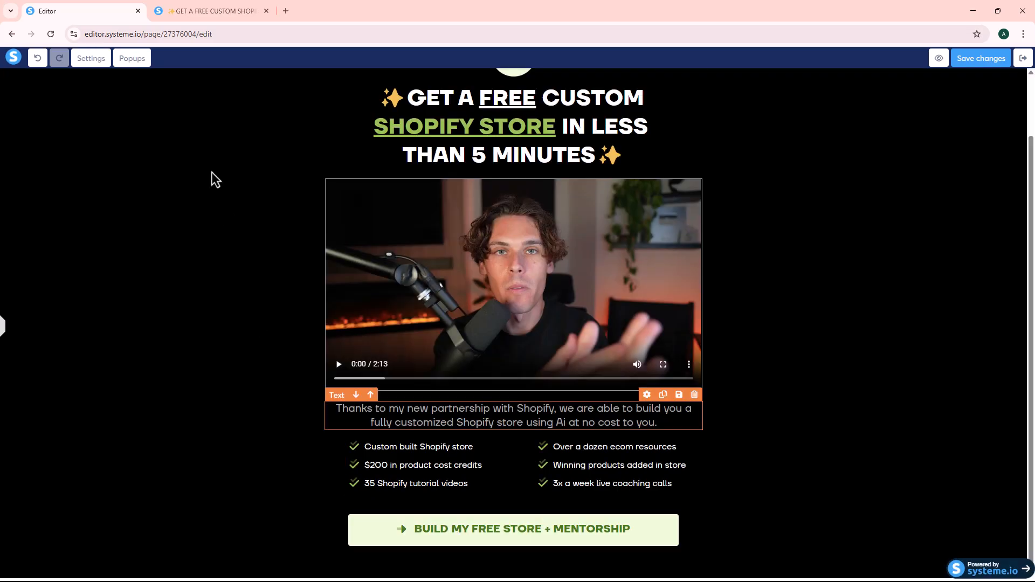
# Reopen the popup and set all four of its rounded corners to 4, checking against the reference popup
pyautogui.click(133, 58)
pyautogui.click(168, 86)
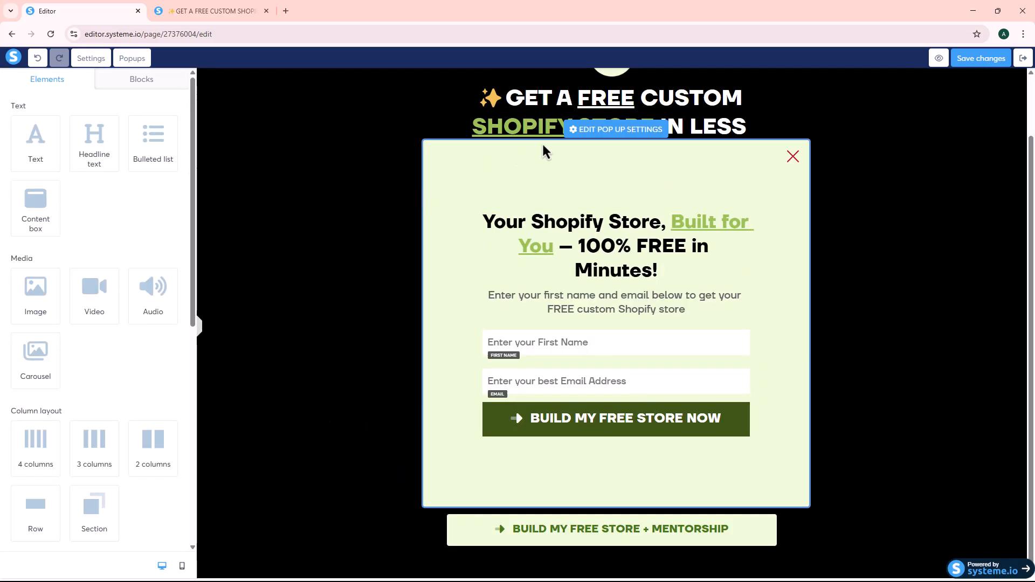
pyautogui.click(606, 135)
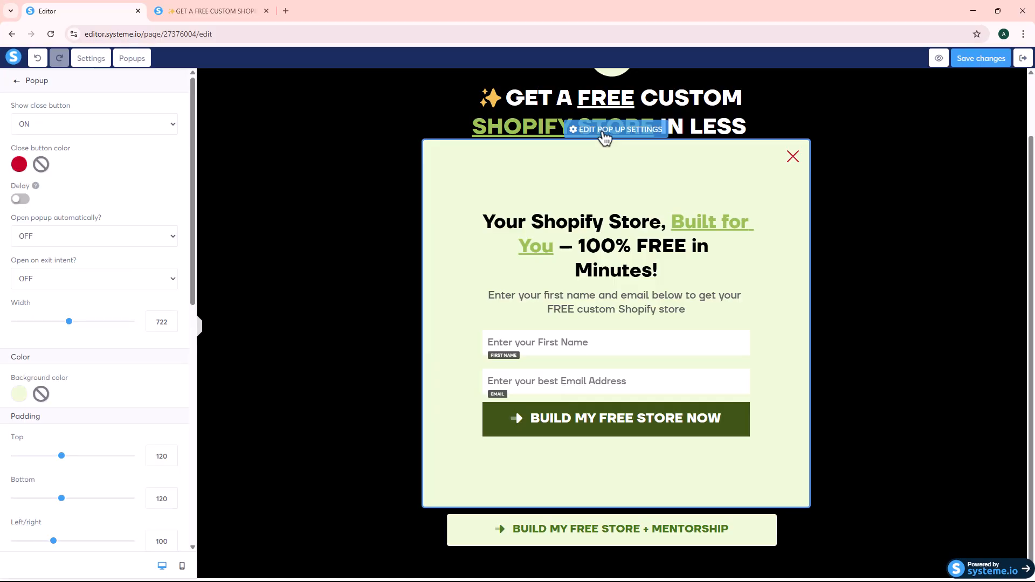
pyautogui.scroll(-9, 2, 397)
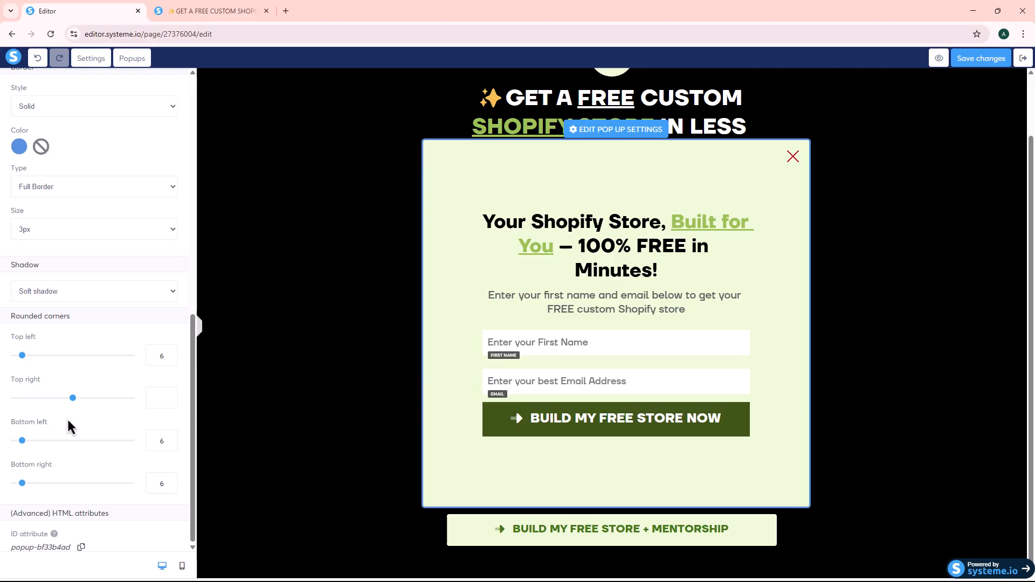
pyautogui.moveTo(73, 398); pyautogui.dragTo(21, 400)
pyautogui.click(227, 11)
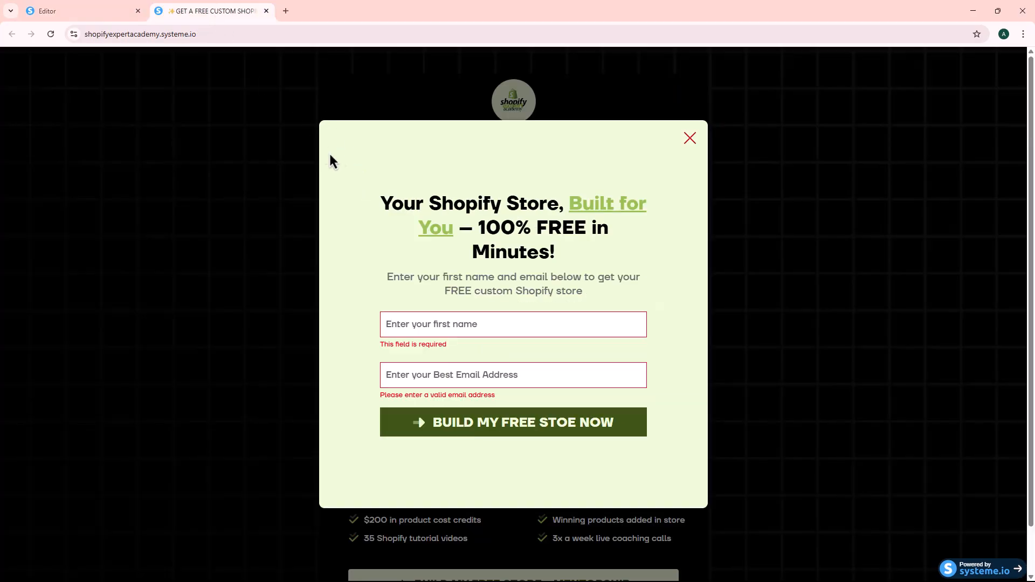
pyautogui.click(114, 10)
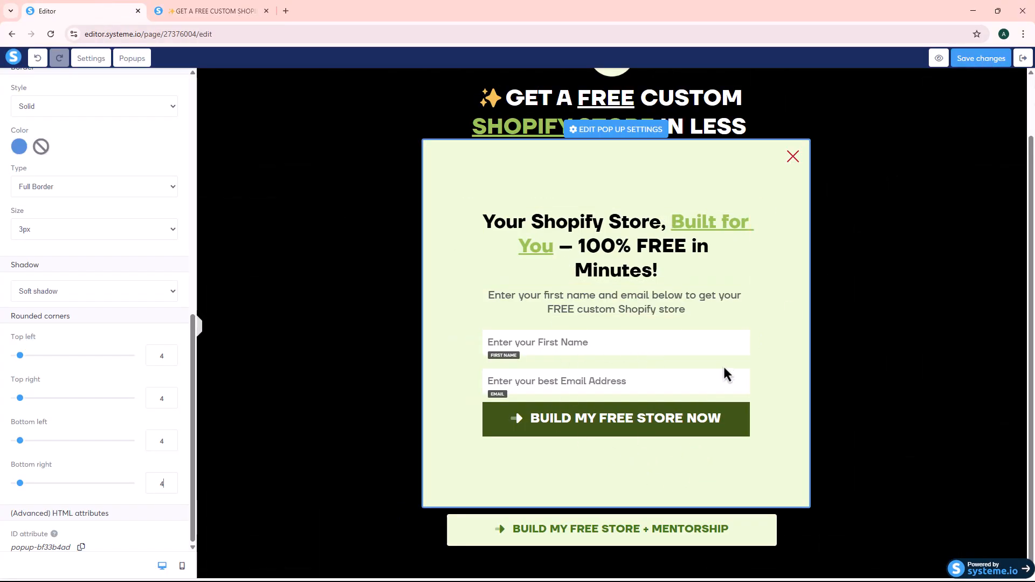
pyautogui.click(571, 425)
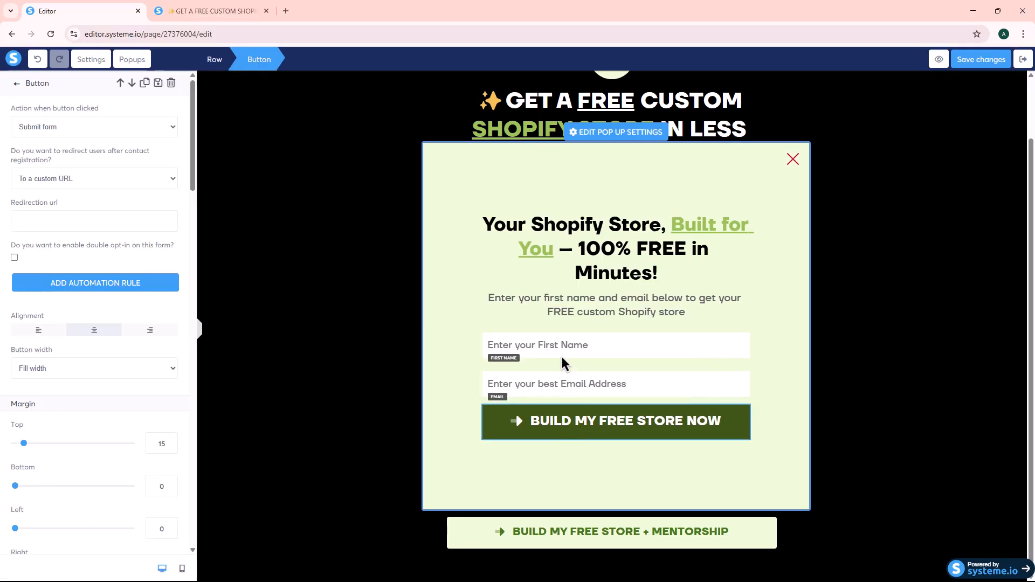
pyautogui.click(155, 14)
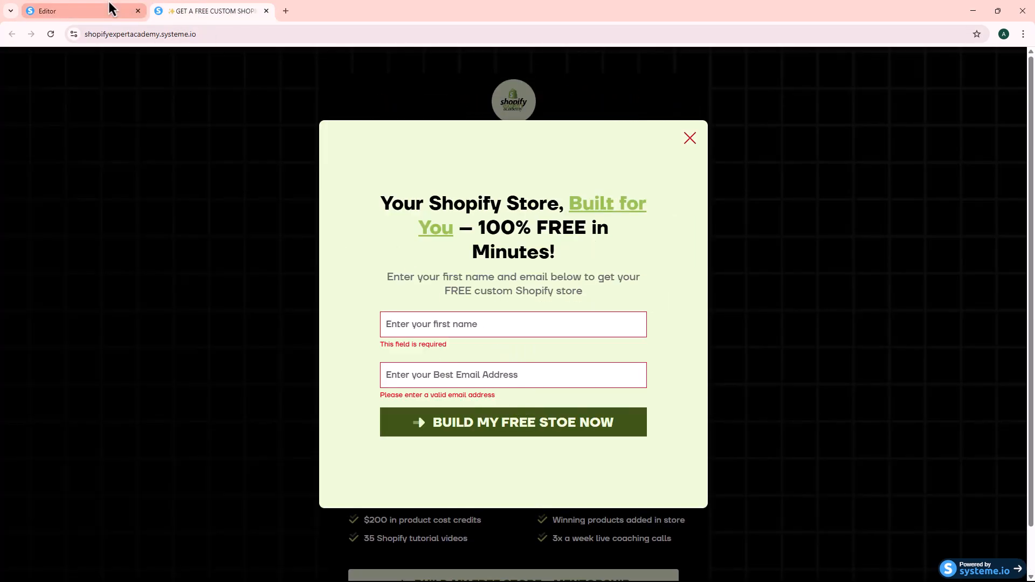
pyautogui.click(108, 10)
pyautogui.click(587, 428)
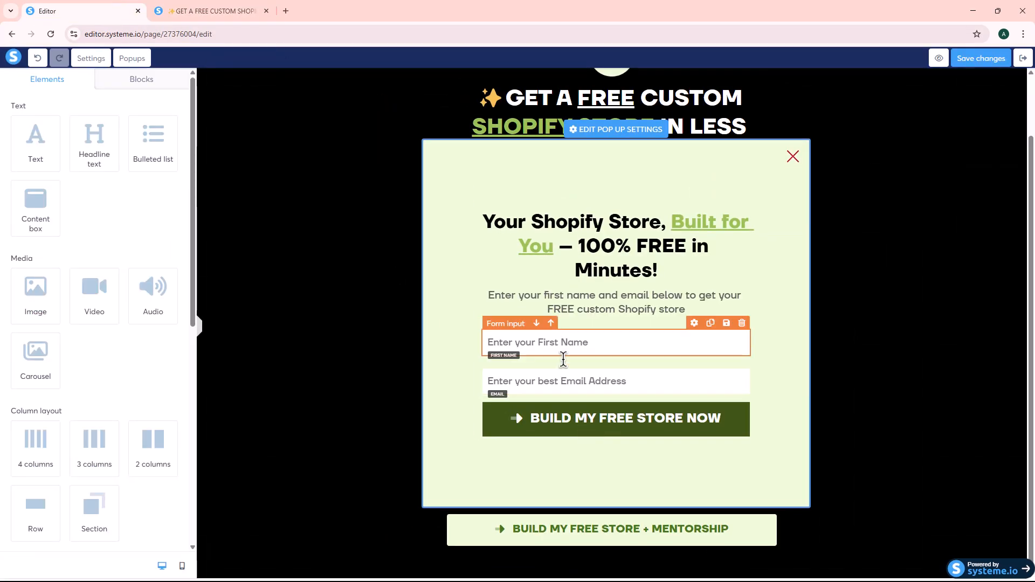
pyautogui.click(571, 430)
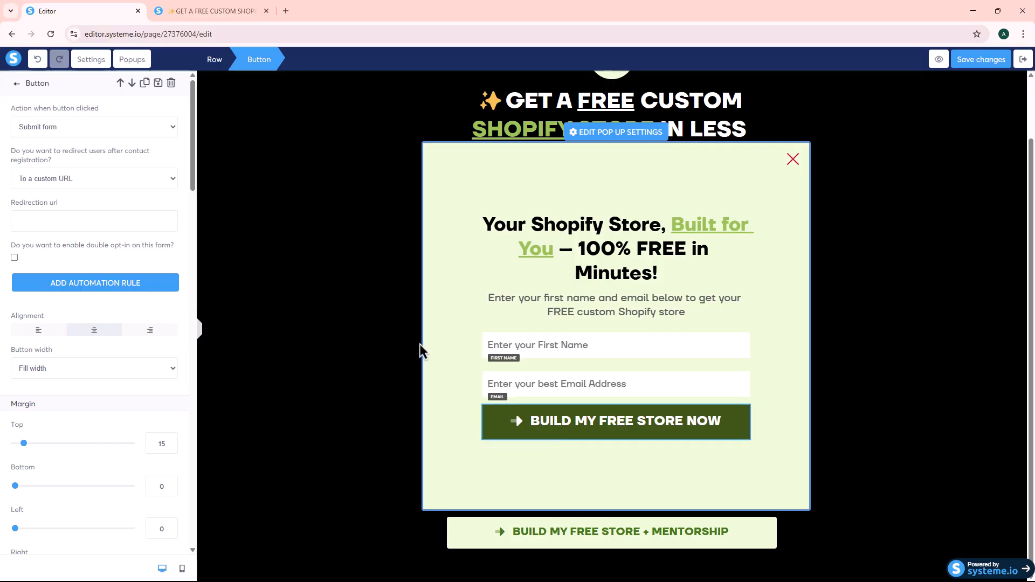
pyautogui.click(63, 127)
pyautogui.click(54, 173)
pyautogui.click(54, 171)
pyautogui.write('https://funnelanalysts.com')
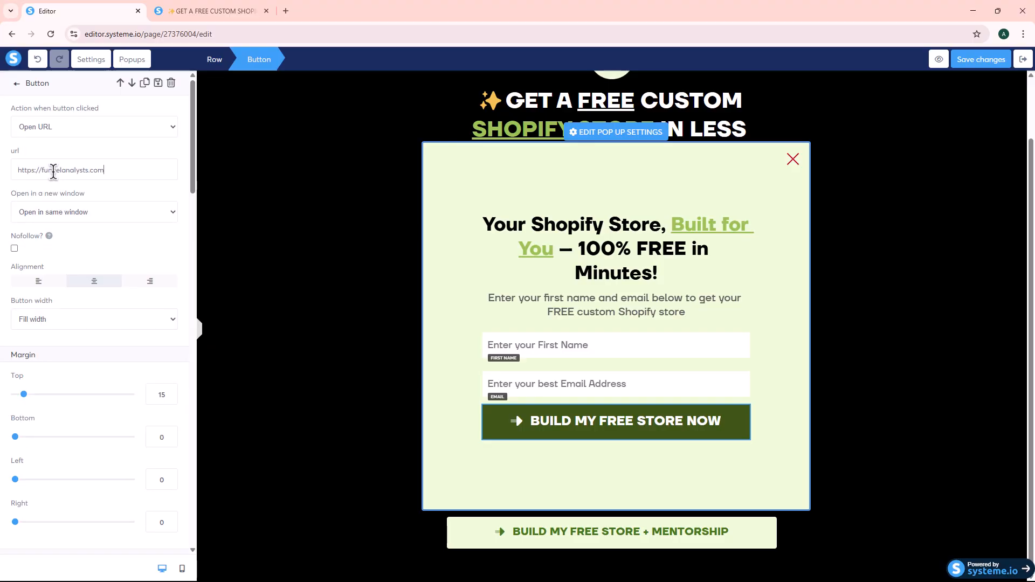
# Set the popup button's link to open in the same window and save the page changes
pyautogui.click(48, 215)
pyautogui.click(50, 241)
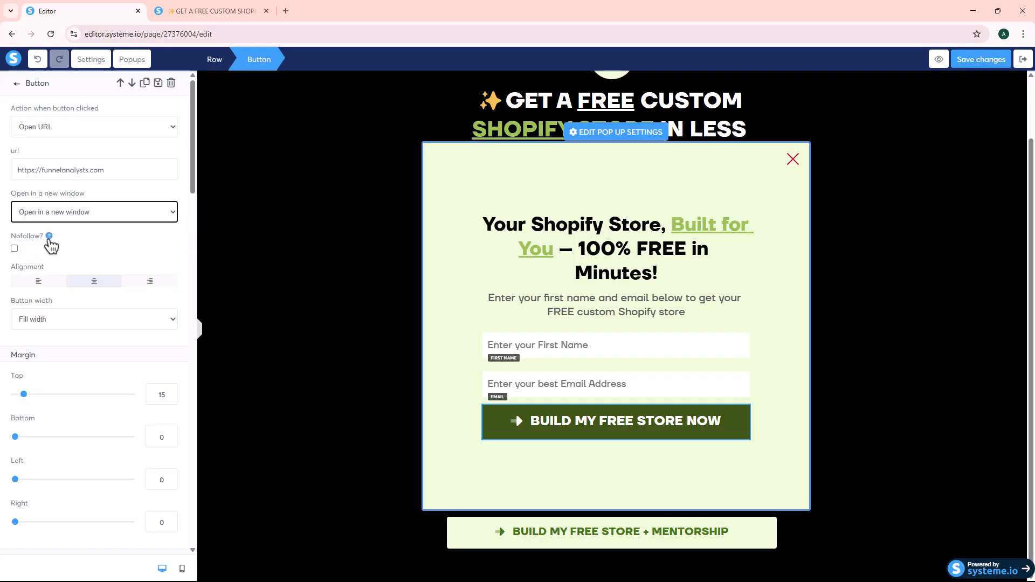
pyautogui.click(54, 214)
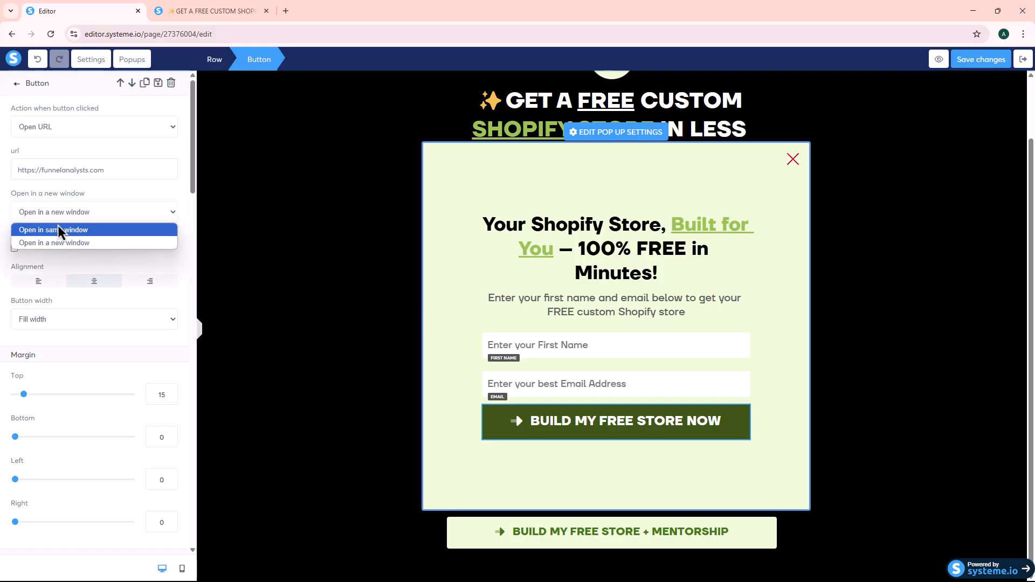
pyautogui.click(57, 228)
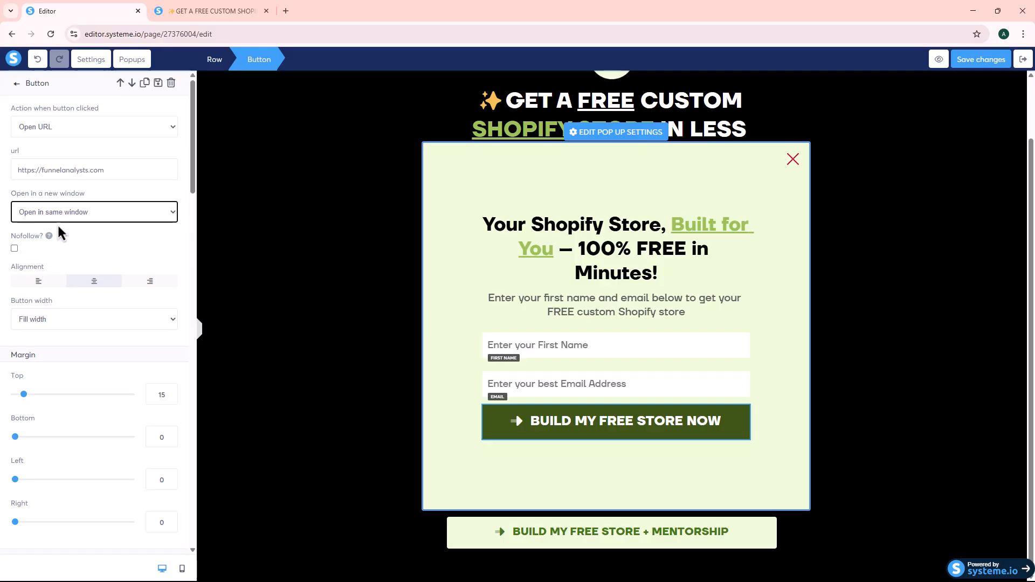
pyautogui.click(967, 65)
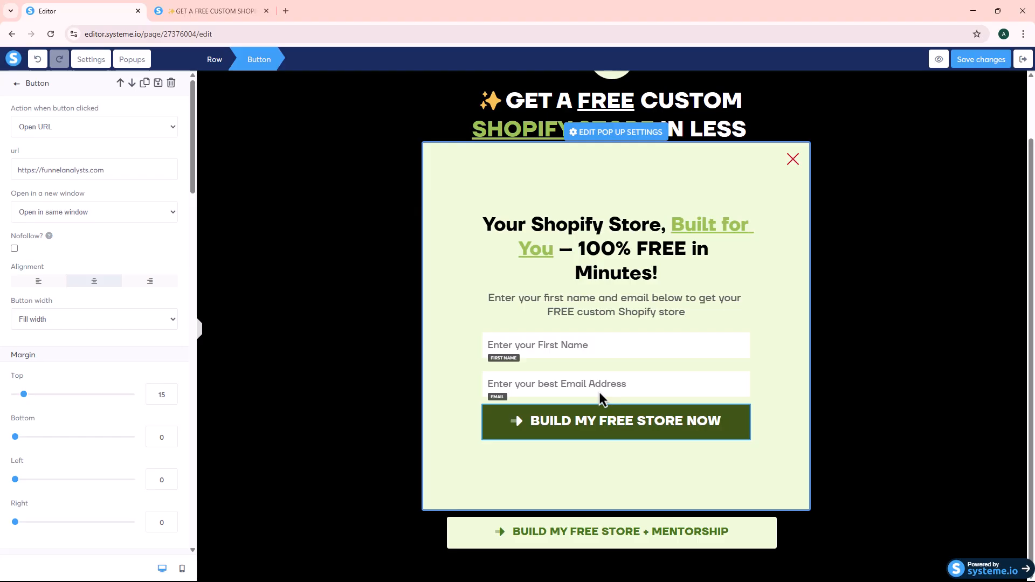
pyautogui.click(70, 132)
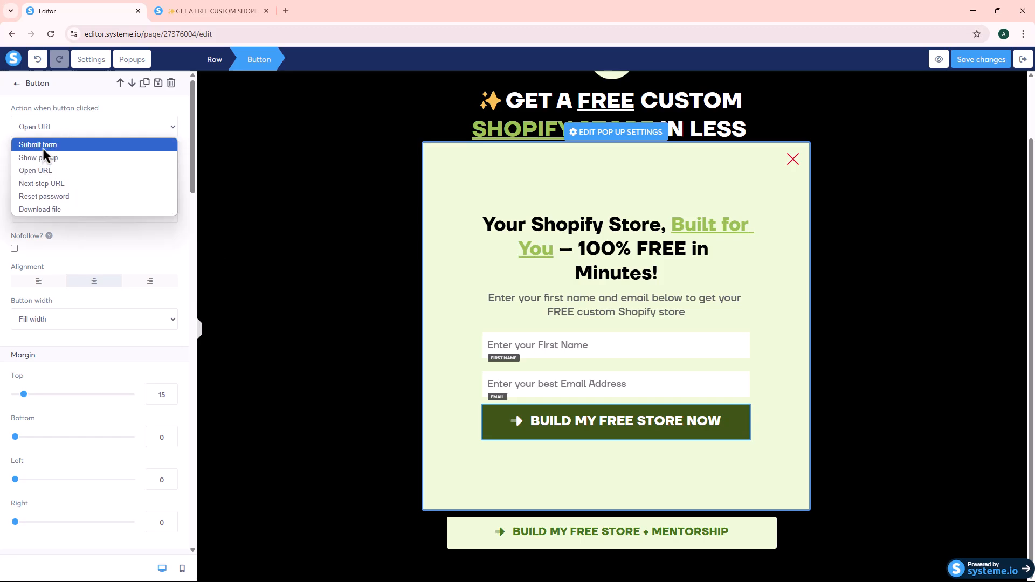
pyautogui.click(43, 146)
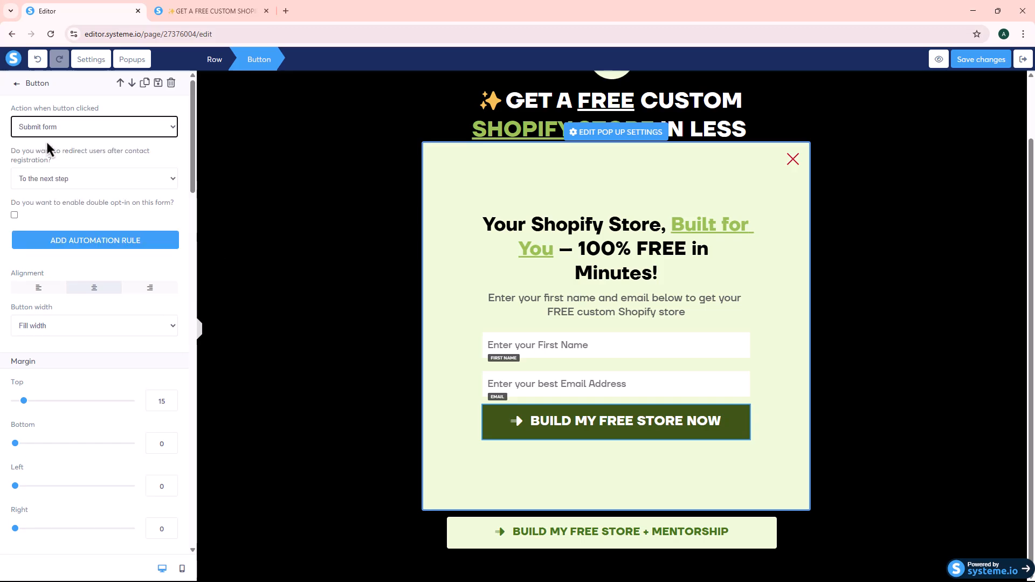
pyautogui.click(47, 183)
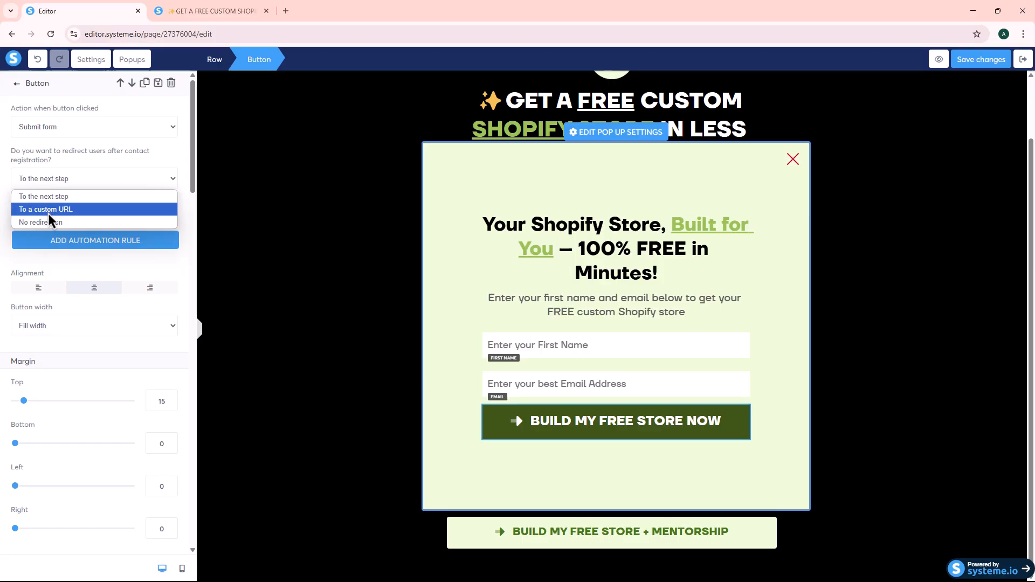
pyautogui.click(57, 183)
pyautogui.click(57, 125)
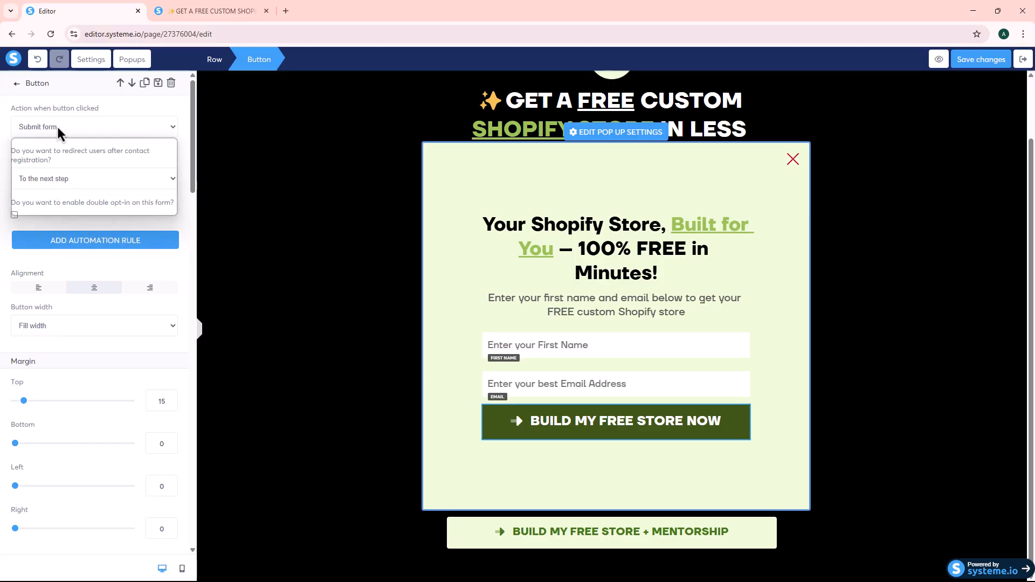
pyautogui.click(45, 178)
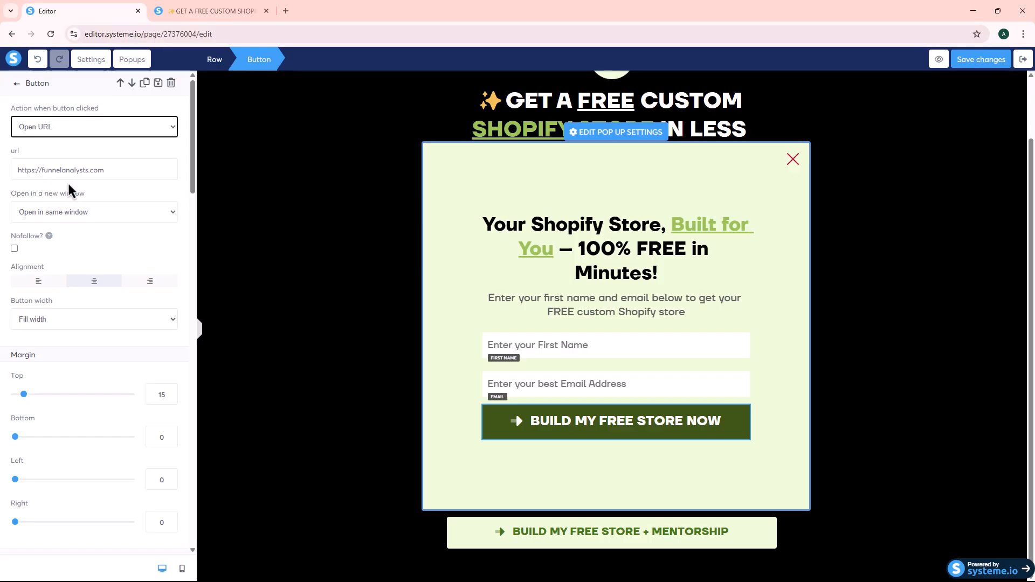
# Save the page changes and preview the landing page without the preview-mode banner
pyautogui.click(982, 61)
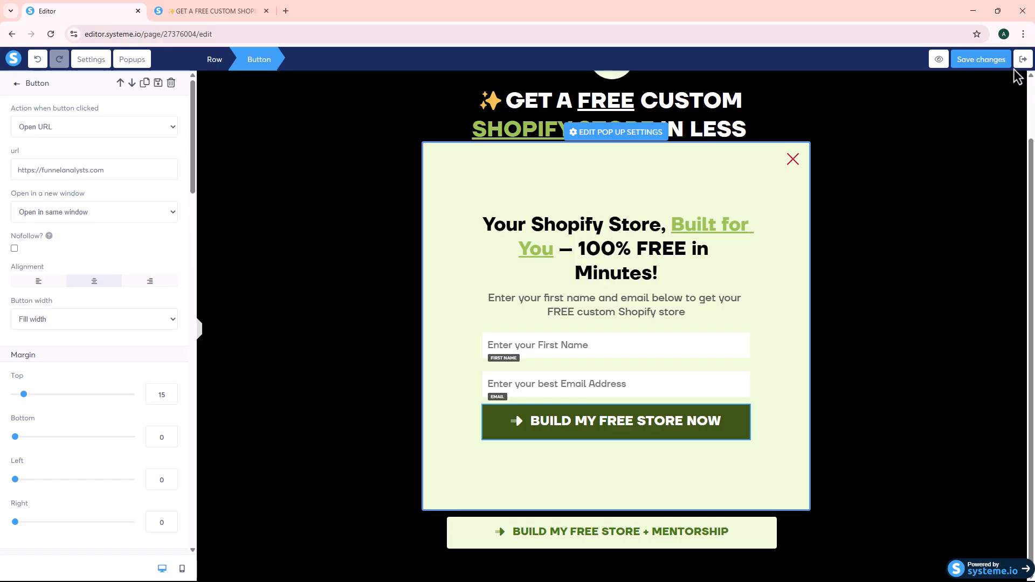
pyautogui.click(939, 59)
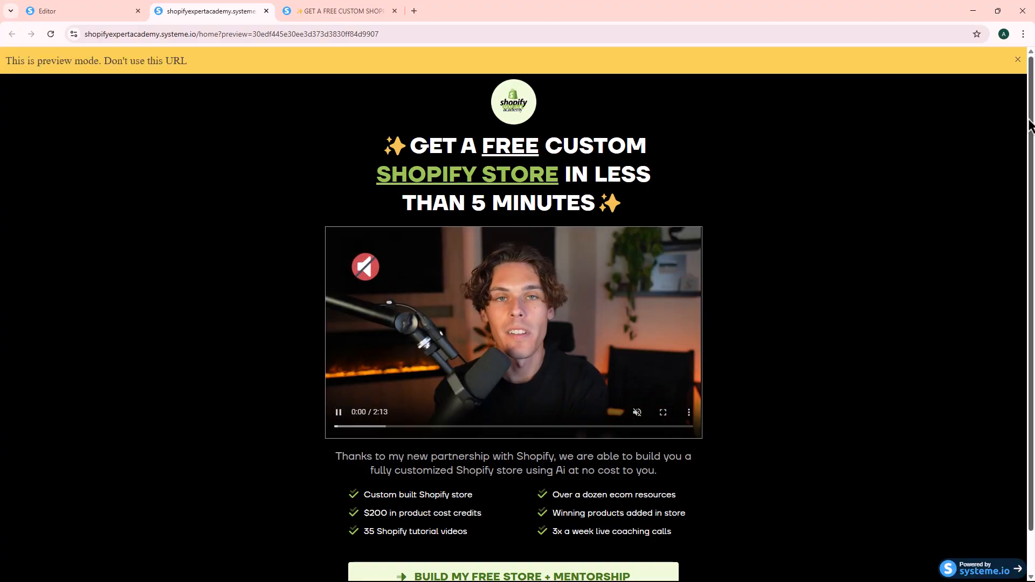
pyautogui.click(1018, 60)
pyautogui.scroll(-1, 818, 186)
pyautogui.scroll(1, 817, 186)
pyautogui.scroll(-1, 763, 171)
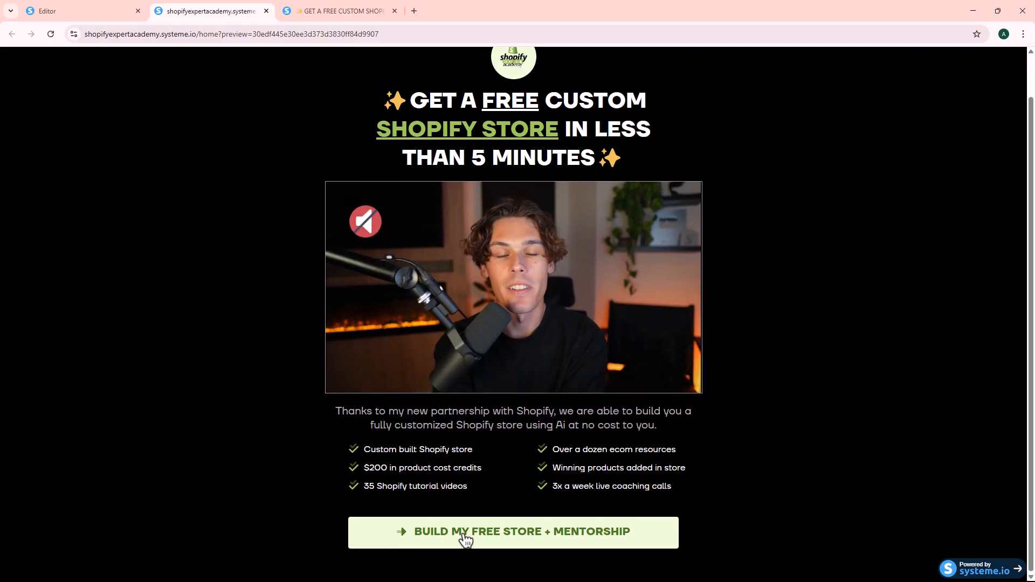
# Return to the editor, set the BUILD MY FREE STORE + MENTORSHIP button to show Popup №2, and save the page
pyautogui.click(92, 9)
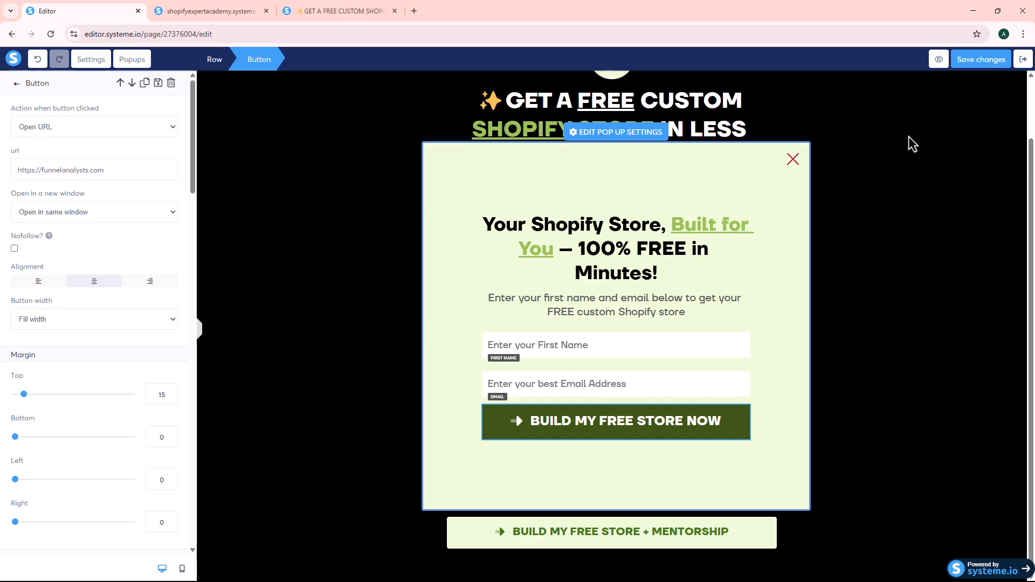
pyautogui.click(132, 59)
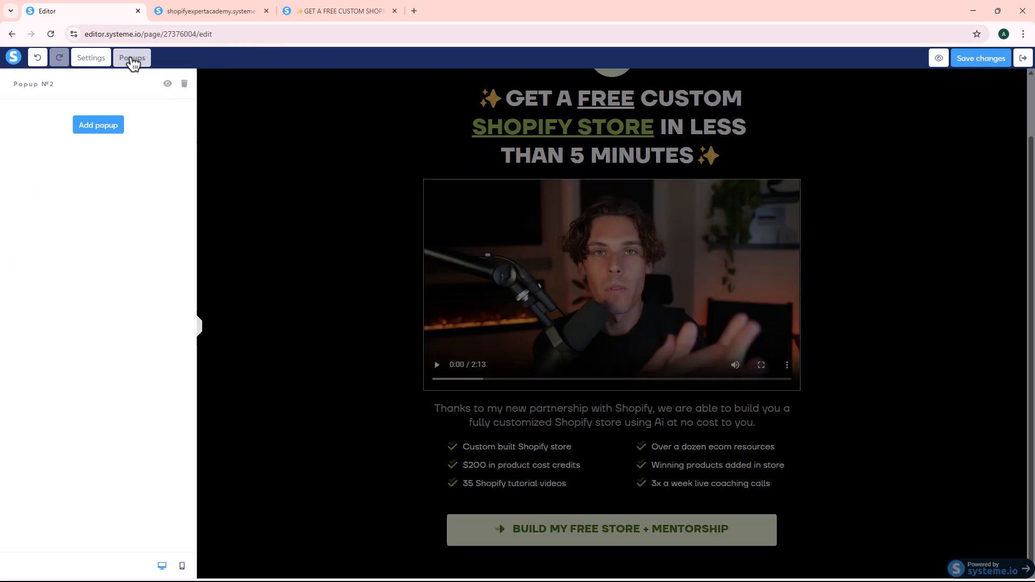
pyautogui.click(135, 60)
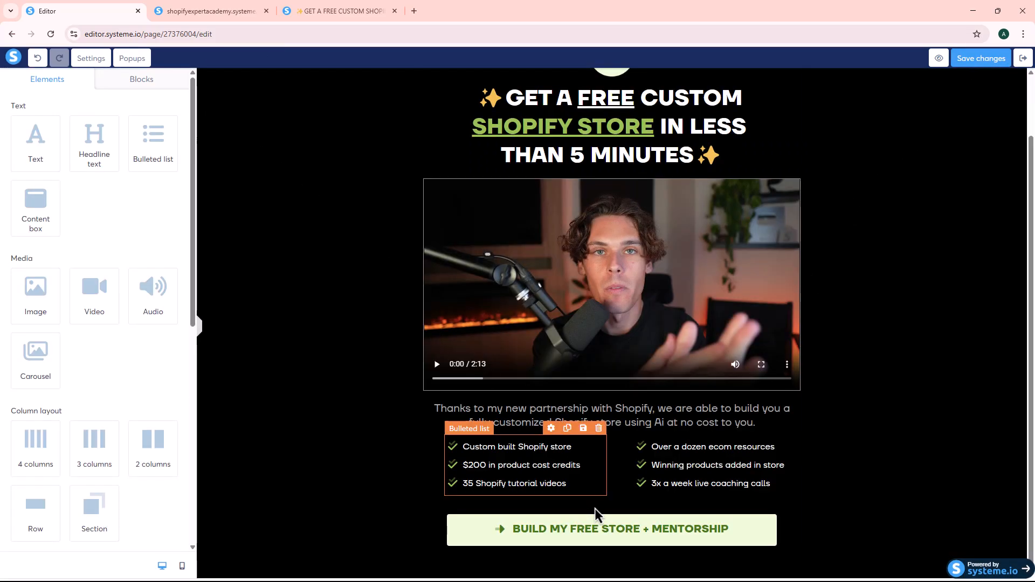
pyautogui.click(590, 529)
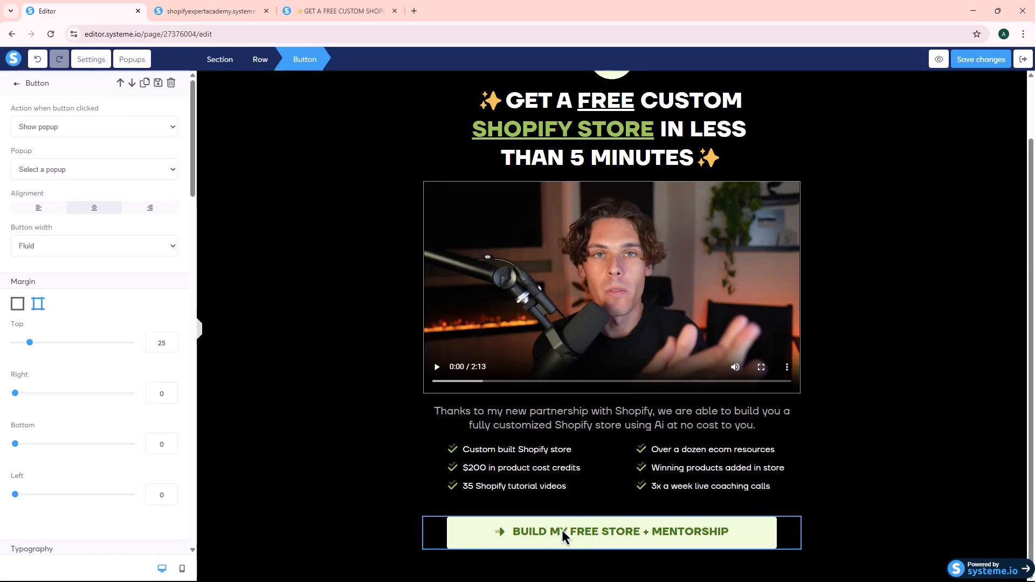
pyautogui.click(59, 172)
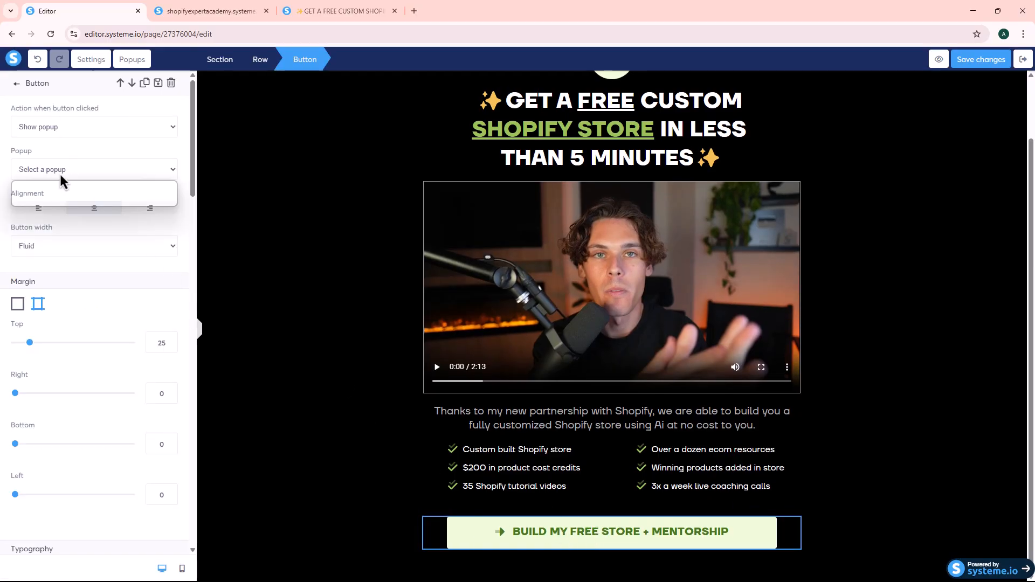
pyautogui.click(54, 200)
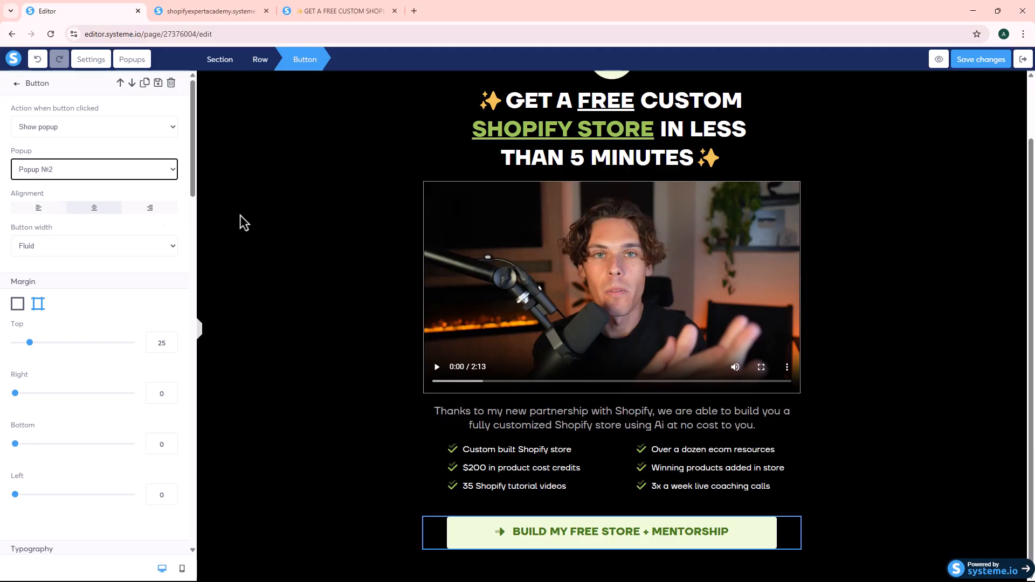
pyautogui.click(973, 63)
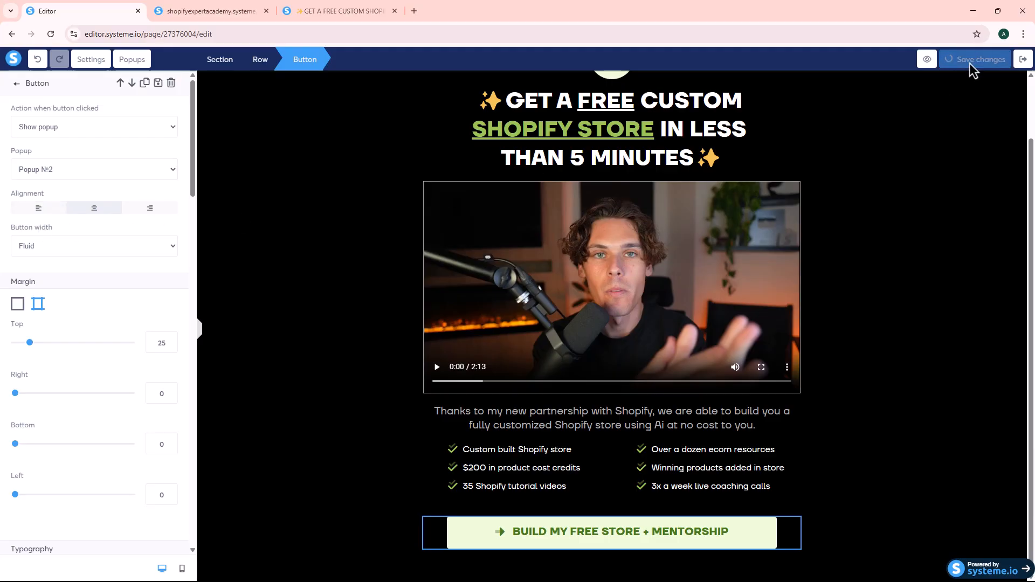
# Preview the page and test that the main button opens the popup and the popup's button follows its link
pyautogui.click(929, 60)
pyautogui.click(1019, 62)
pyautogui.scroll(-1, 860, 259)
pyautogui.click(501, 539)
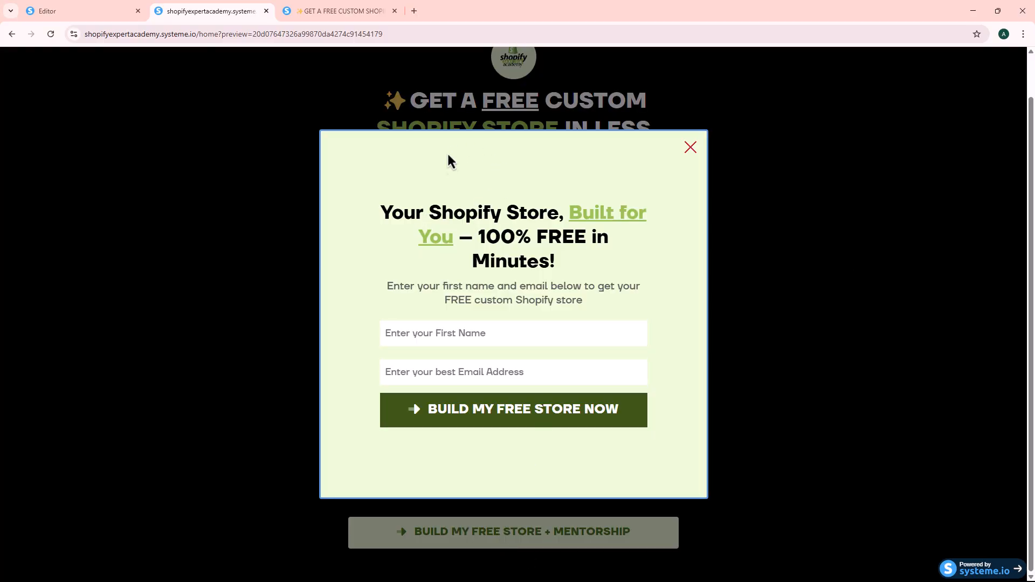
pyautogui.click(468, 409)
pyautogui.click(11, 34)
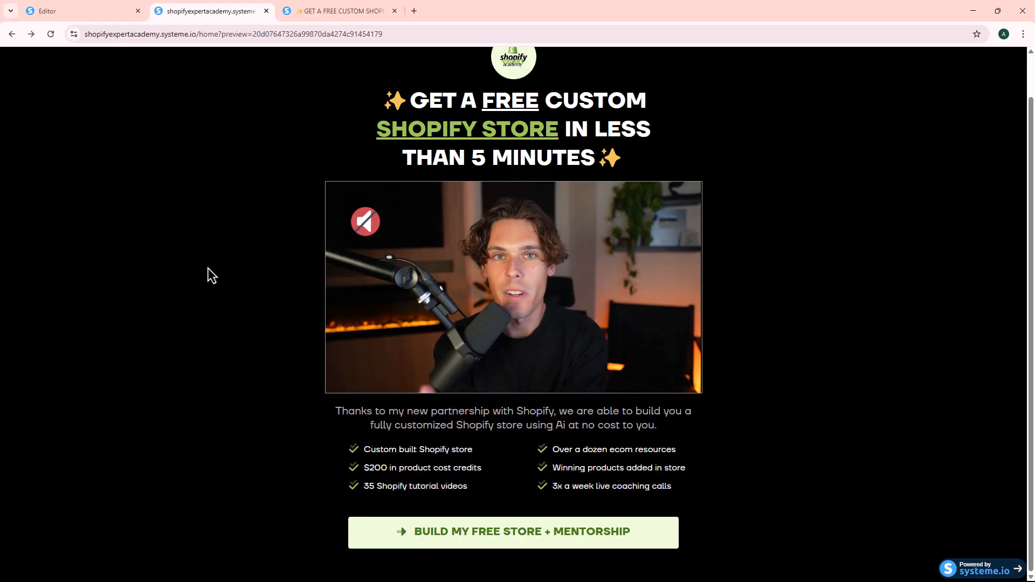
pyautogui.click(479, 537)
pyautogui.click(428, 356)
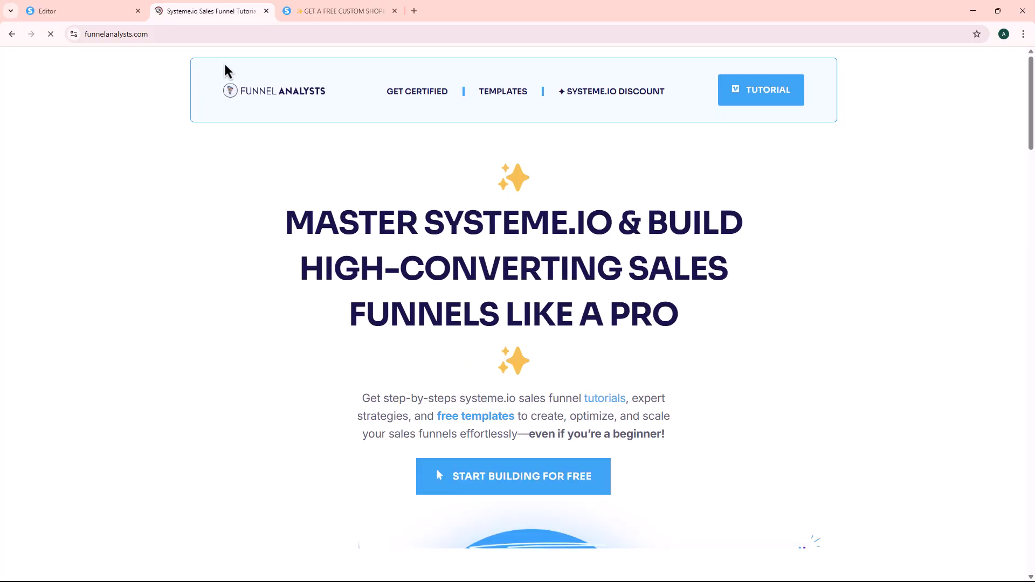
# Reopen Popup №2 in the editor and set its BUILD MY FREE STORE NOW button's click action to Submit form
pyautogui.click(93, 13)
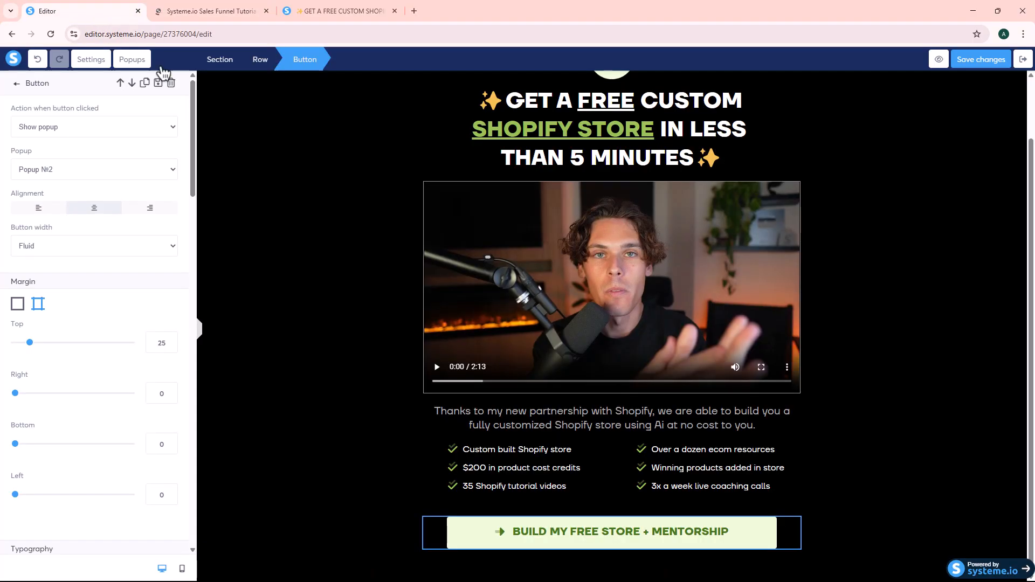
pyautogui.click(132, 58)
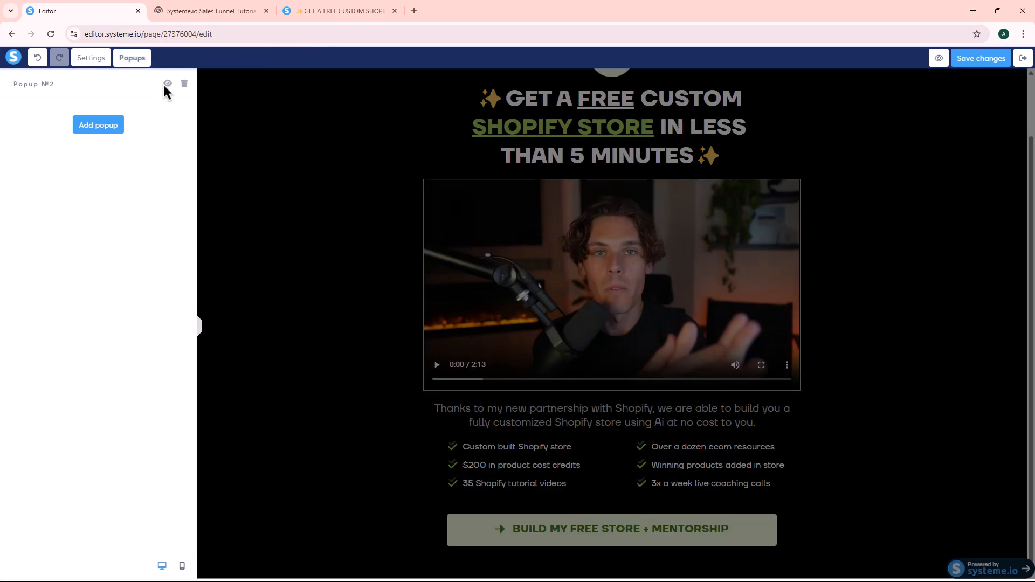
pyautogui.click(164, 85)
pyautogui.click(646, 425)
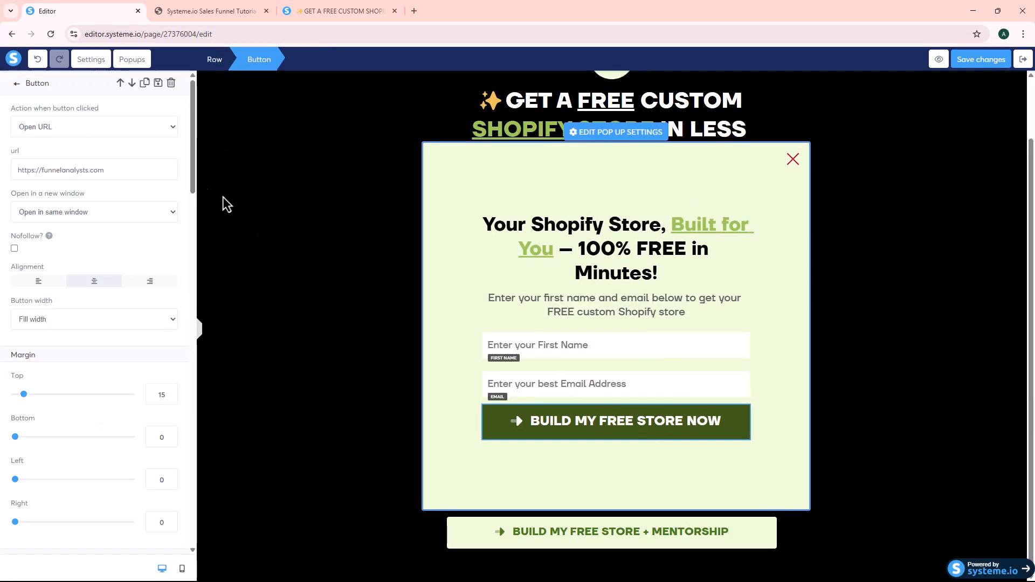
pyautogui.click(64, 128)
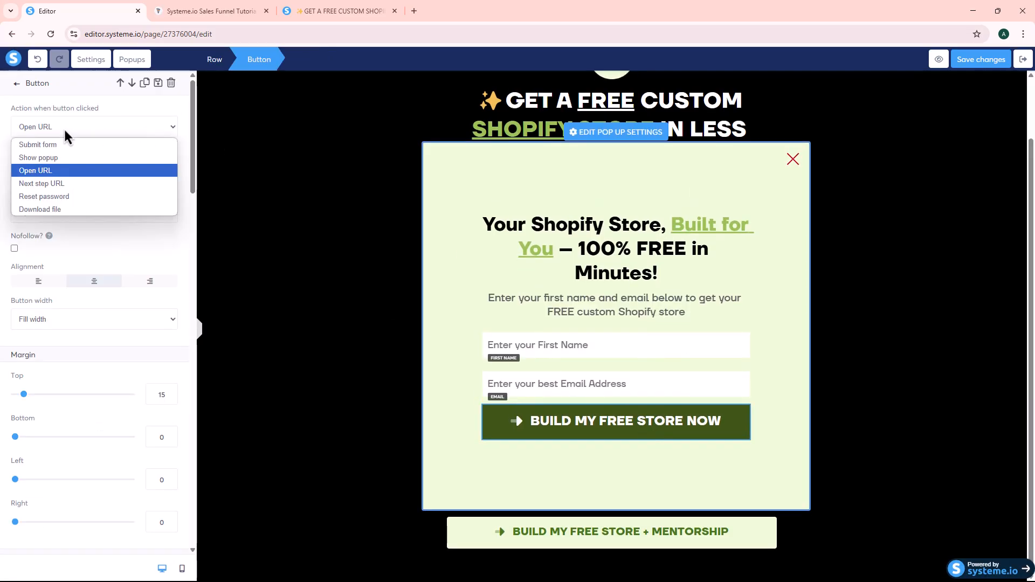
pyautogui.click(39, 144)
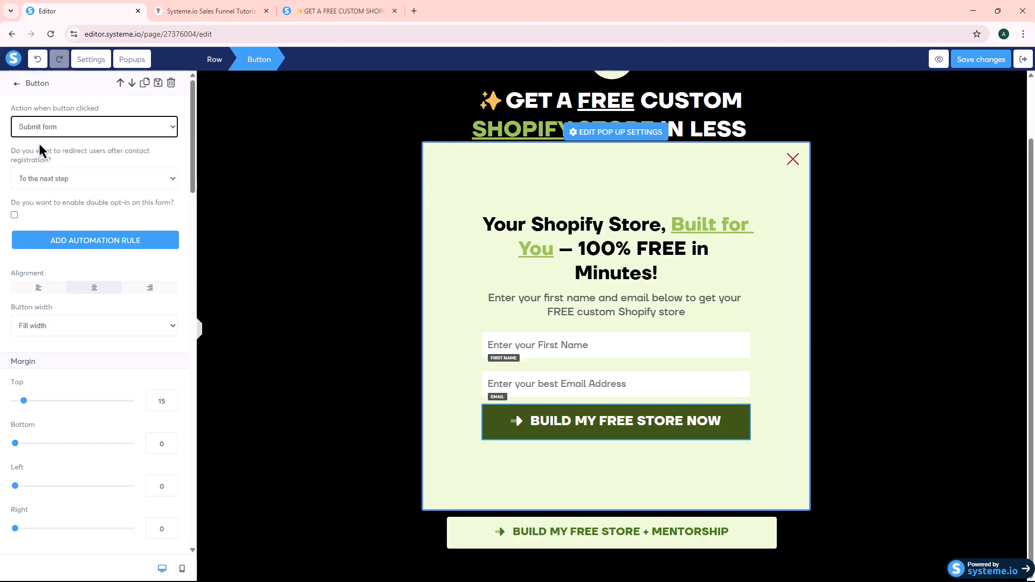
pyautogui.click(17, 202)
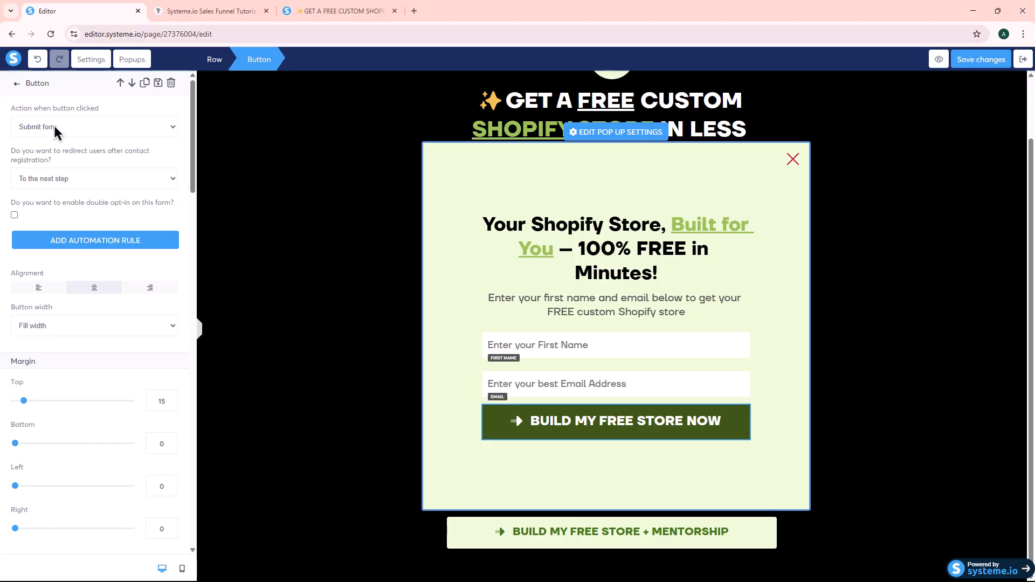
pyautogui.click(51, 180)
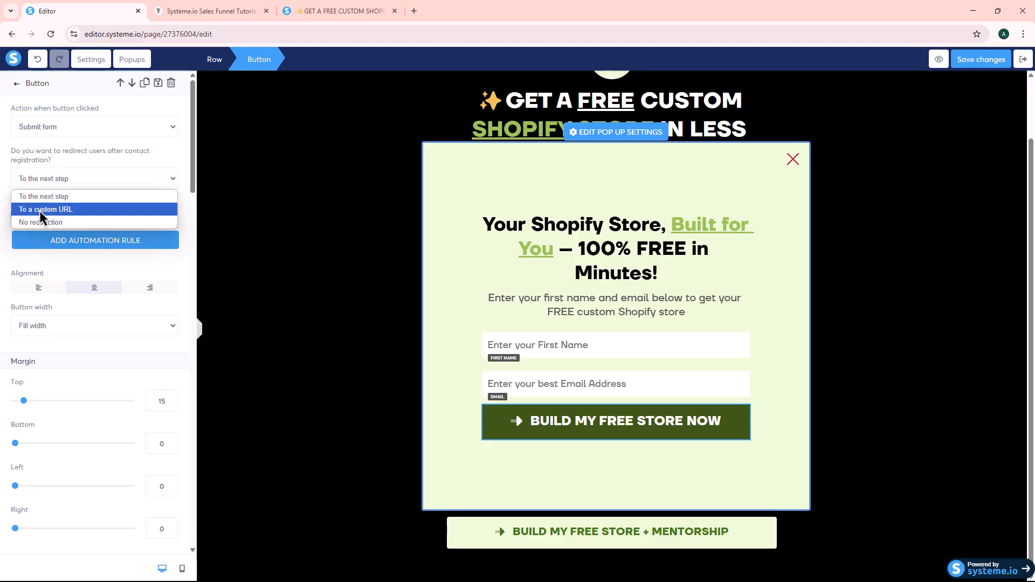
pyautogui.click(40, 211)
pyautogui.click(48, 221)
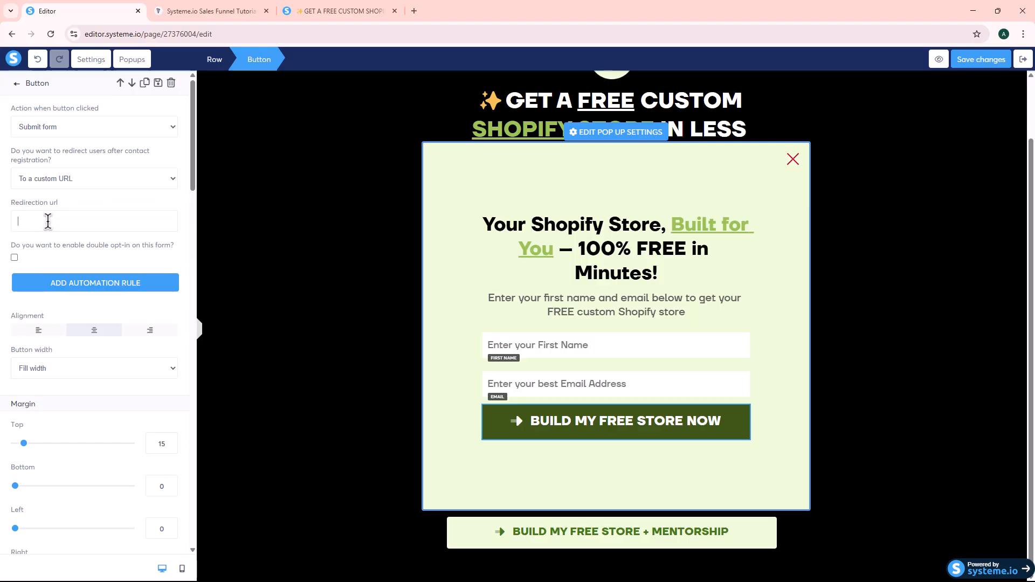
pyautogui.write('https://funnelanalysts.com')
pyautogui.click(910, 303)
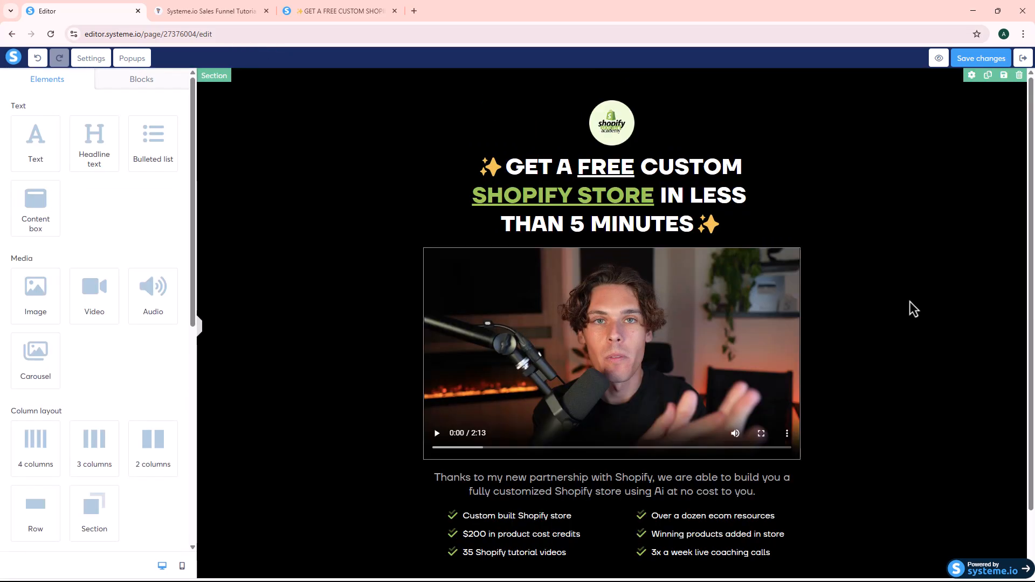